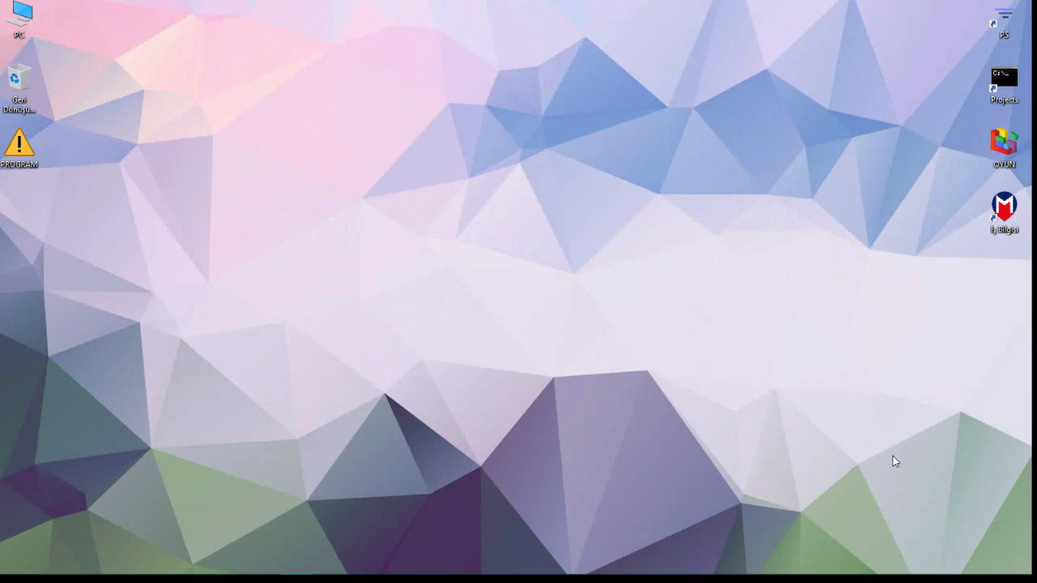
Search Google in Chrome for 'photoshop .ico' and open the Telegraphics ICO plugin README page.
{"action": "left_click", "coordinate": [106, 562]}
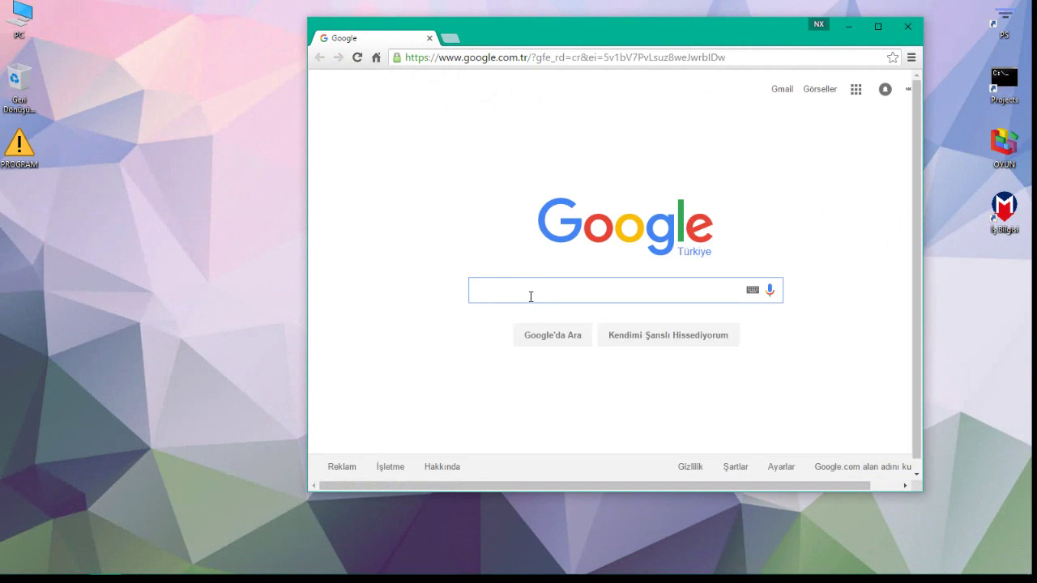
{"action": "type", "text": "photoshop "}
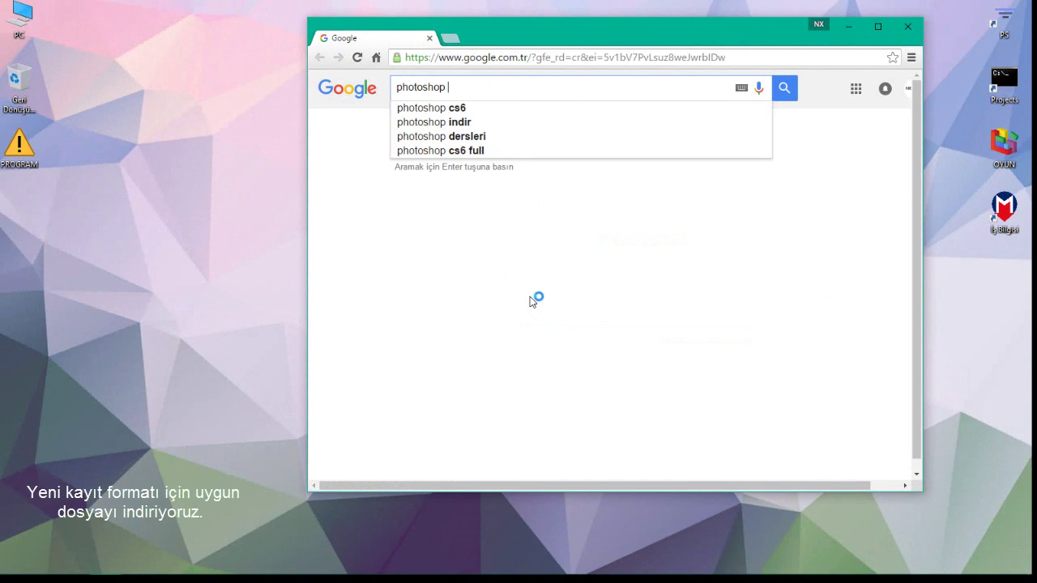
{"action": "type", "text": ".ico"}
{"action": "key", "text": "Return"}
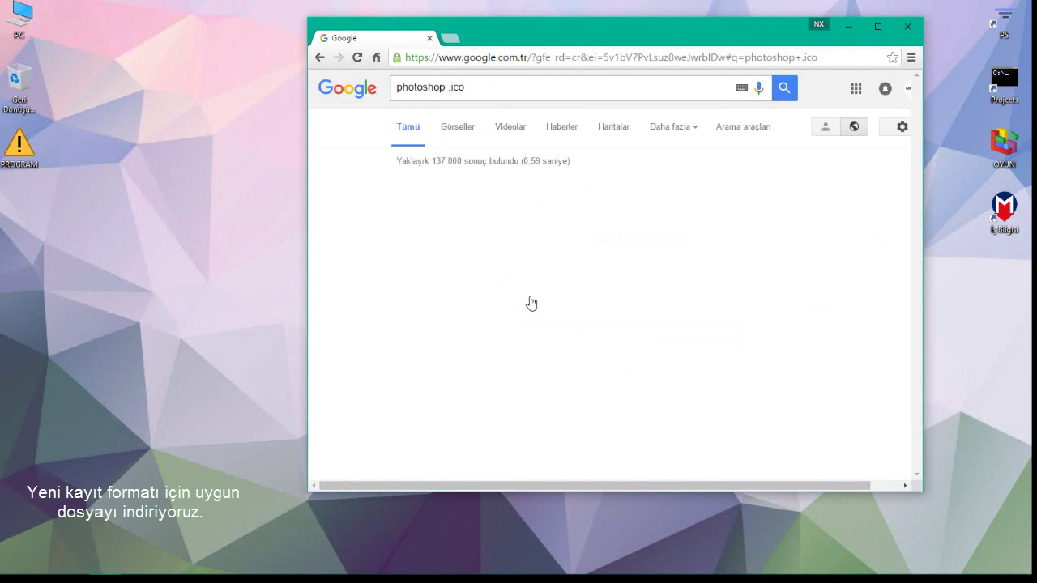
{"action": "left_click", "coordinate": [477, 196]}
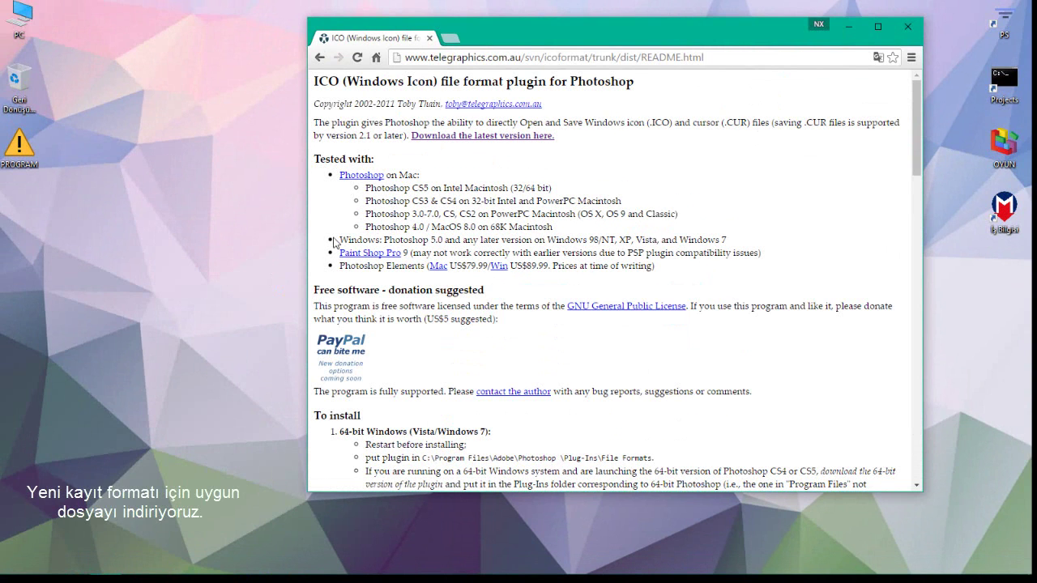
Download the Windows 64-bit ICOFormat-2.1f1-win64.zip from Telegraphics and open the archive.
{"action": "left_click_drag", "start_coordinate": [307, 234], "coordinate": [79, 234]}
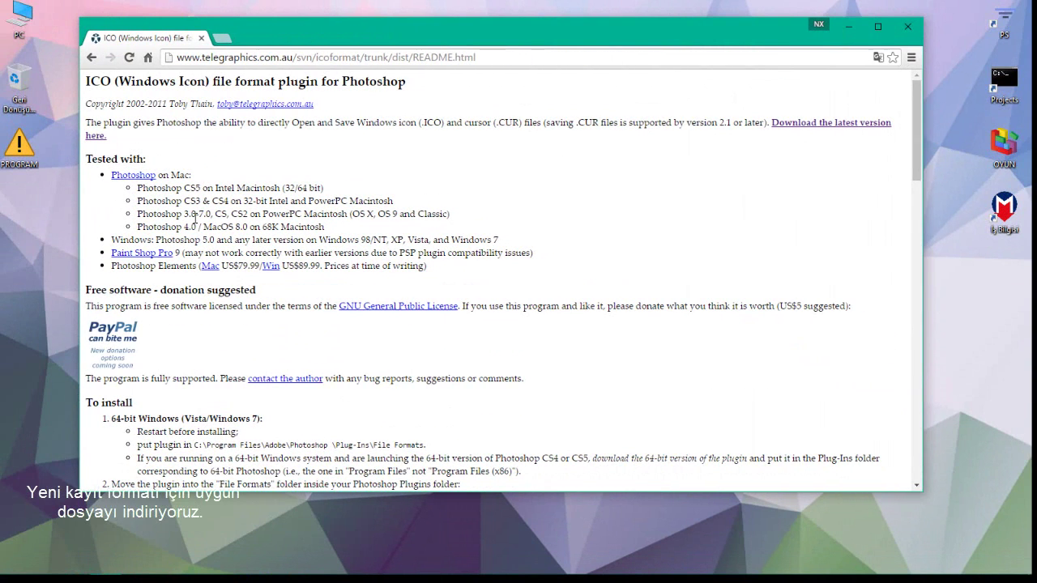
{"action": "left_click", "coordinate": [843, 128]}
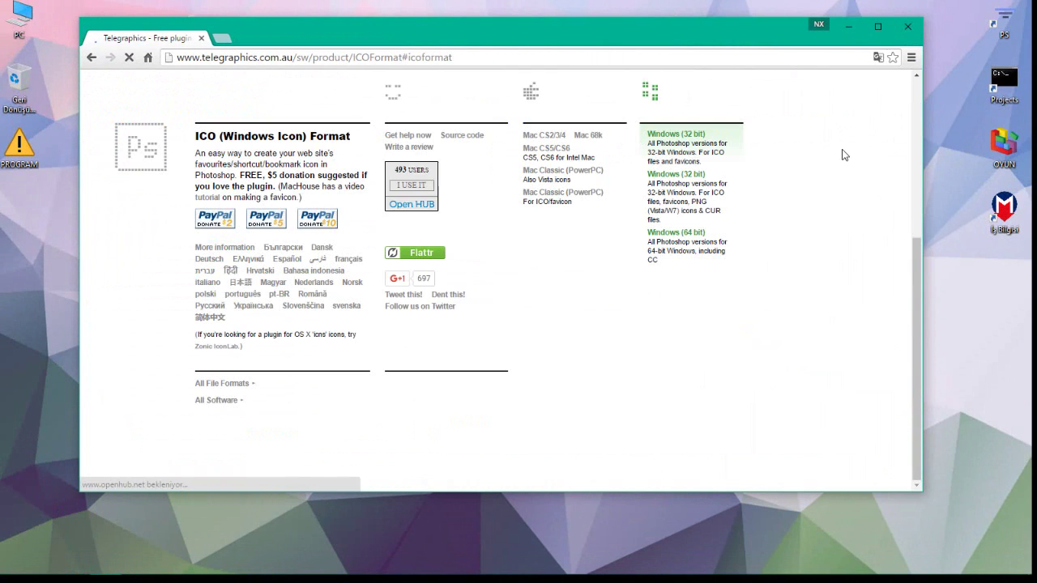
{"action": "left_click_drag", "start_coordinate": [810, 219], "coordinate": [724, 429]}
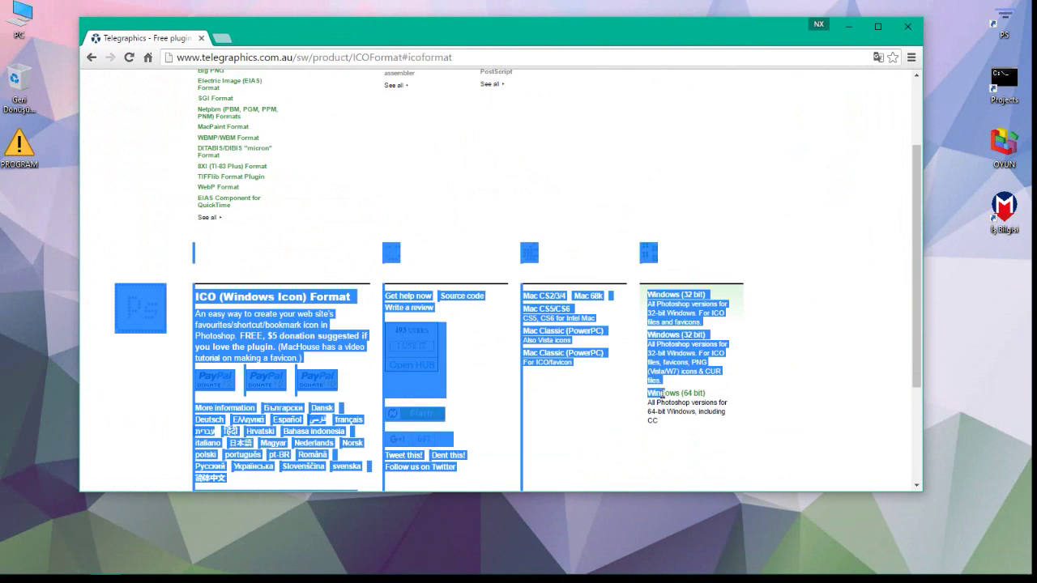
{"action": "left_click", "coordinate": [817, 355]}
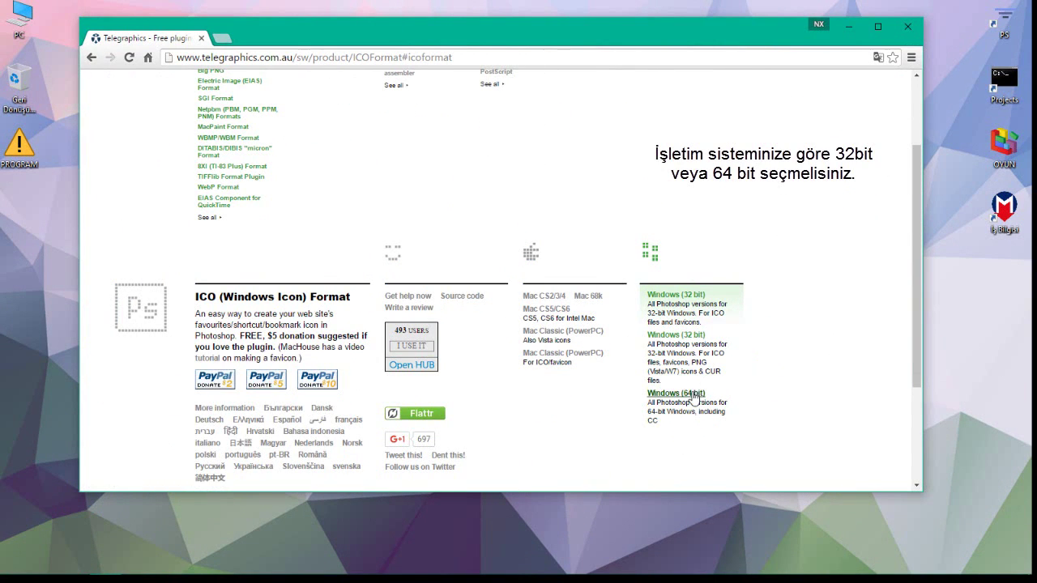
{"action": "left_click", "coordinate": [689, 394]}
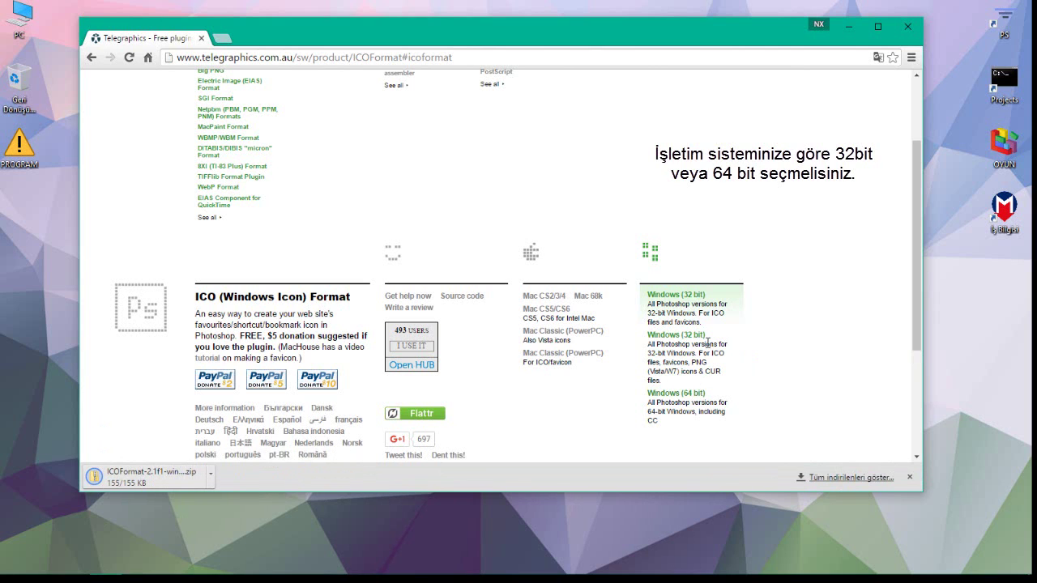
{"action": "left_click", "coordinate": [146, 473]}
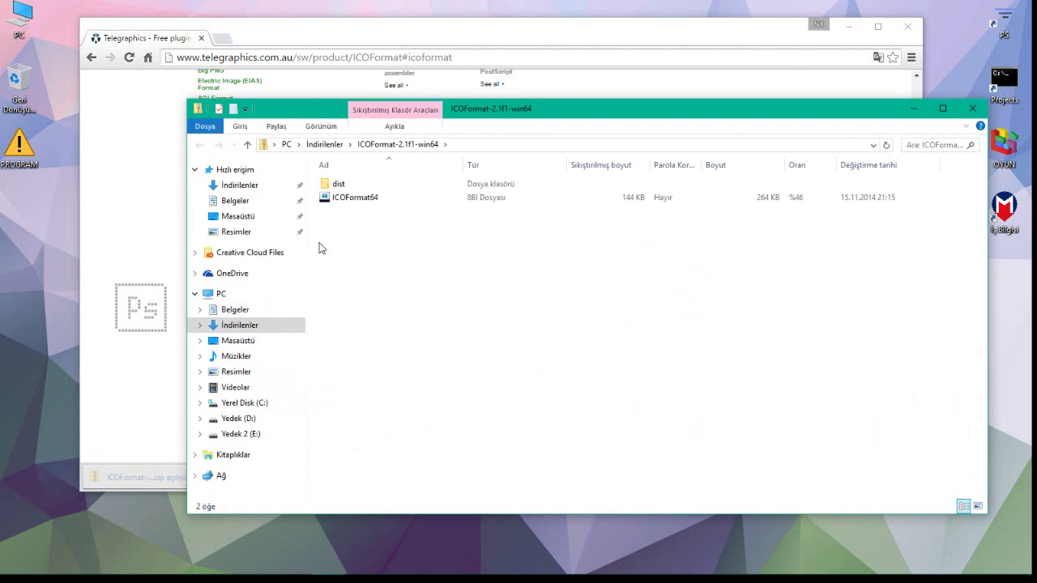
Copy ICOFormat64 to the desktop and browse to C:\Program Files.
{"action": "left_click_drag", "start_coordinate": [340, 201], "coordinate": [31, 374]}
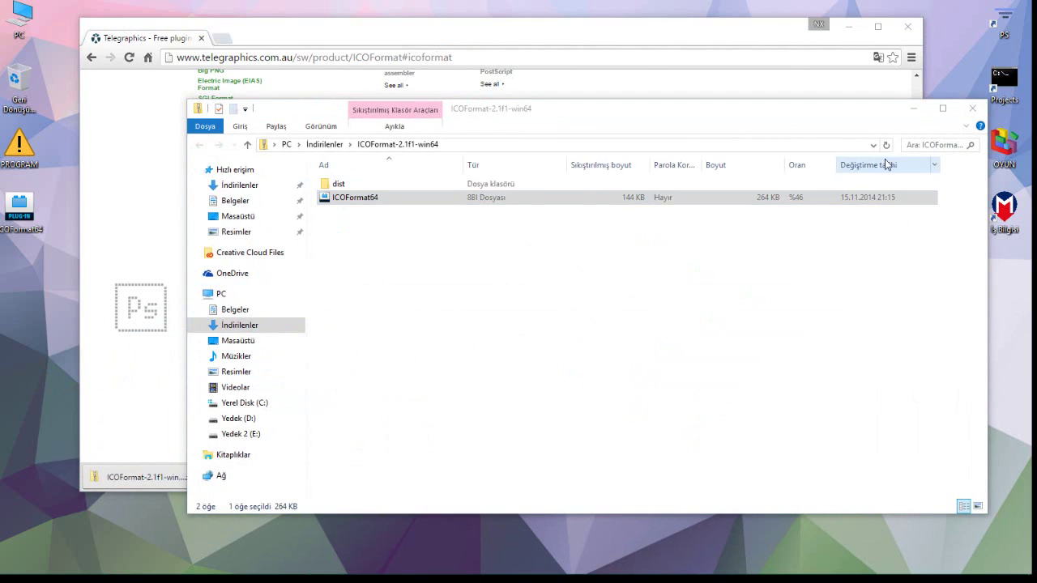
{"action": "left_click", "coordinate": [912, 113]}
{"action": "double_click", "coordinate": [20, 23]}
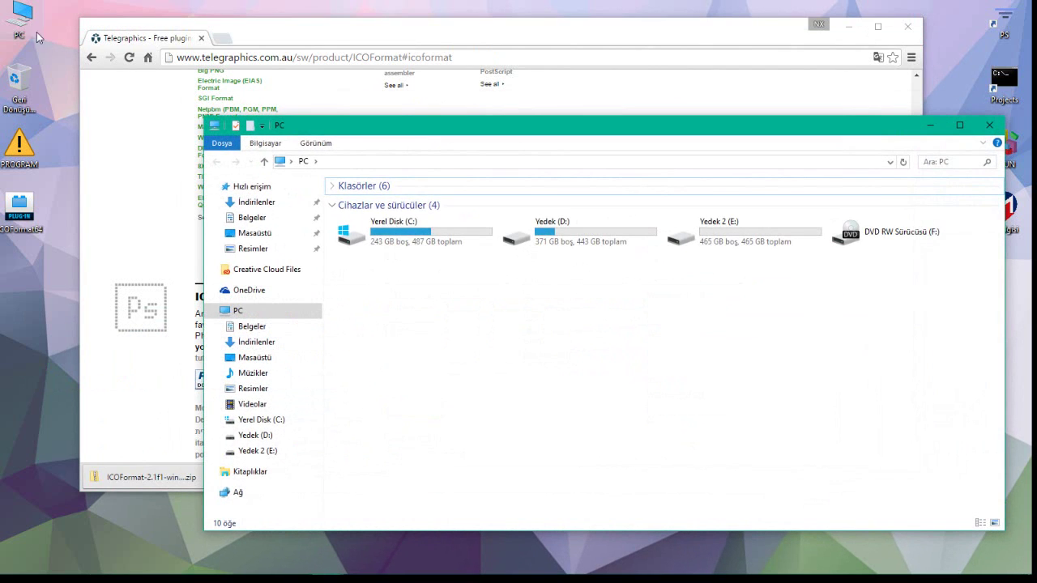
{"action": "double_click", "coordinate": [384, 235]}
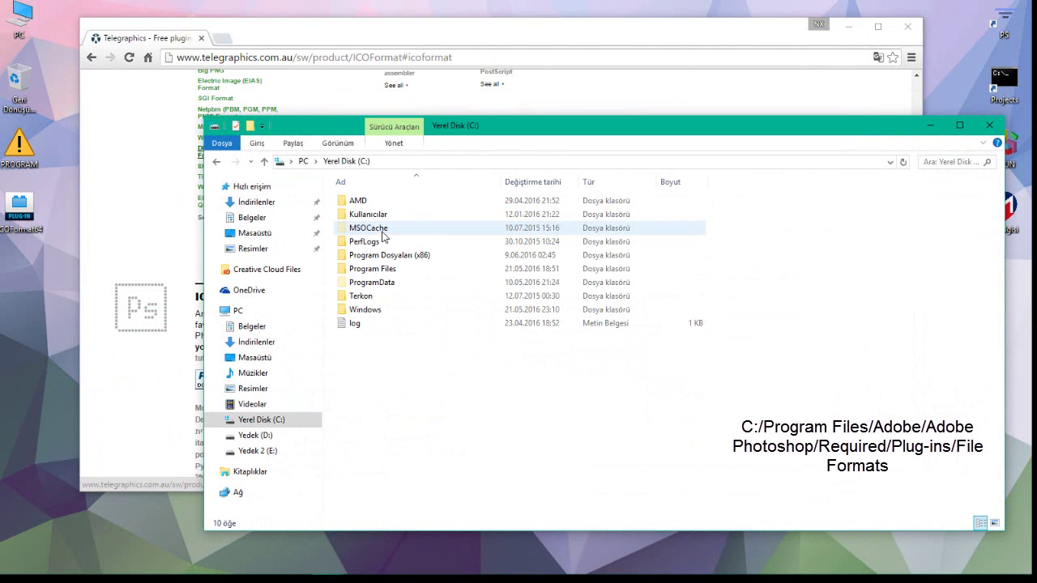
{"action": "double_click", "coordinate": [412, 270]}
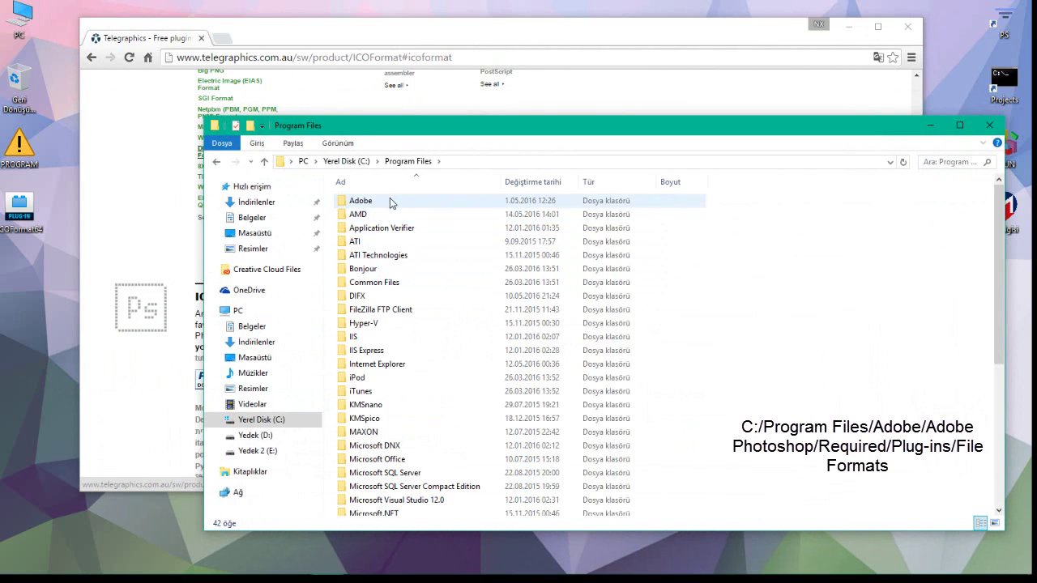
Move ICOFormat64 into Adobe Photoshop CC 2015\Required\Plug-Ins\File Formats with administrator permission.
{"action": "double_click", "coordinate": [389, 199]}
{"action": "double_click", "coordinate": [423, 270]}
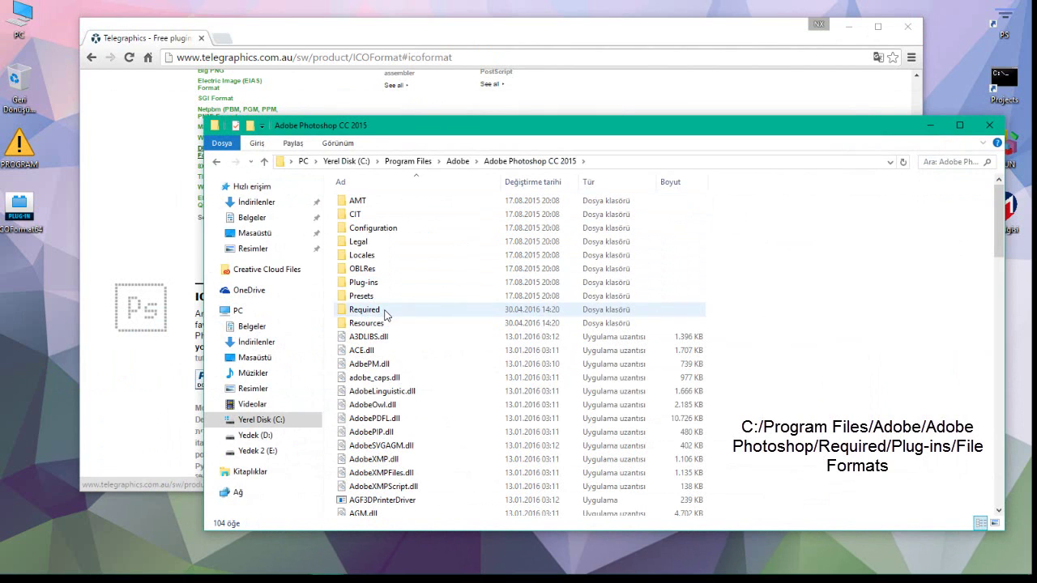
{"action": "double_click", "coordinate": [386, 311]}
{"action": "double_click", "coordinate": [377, 392]}
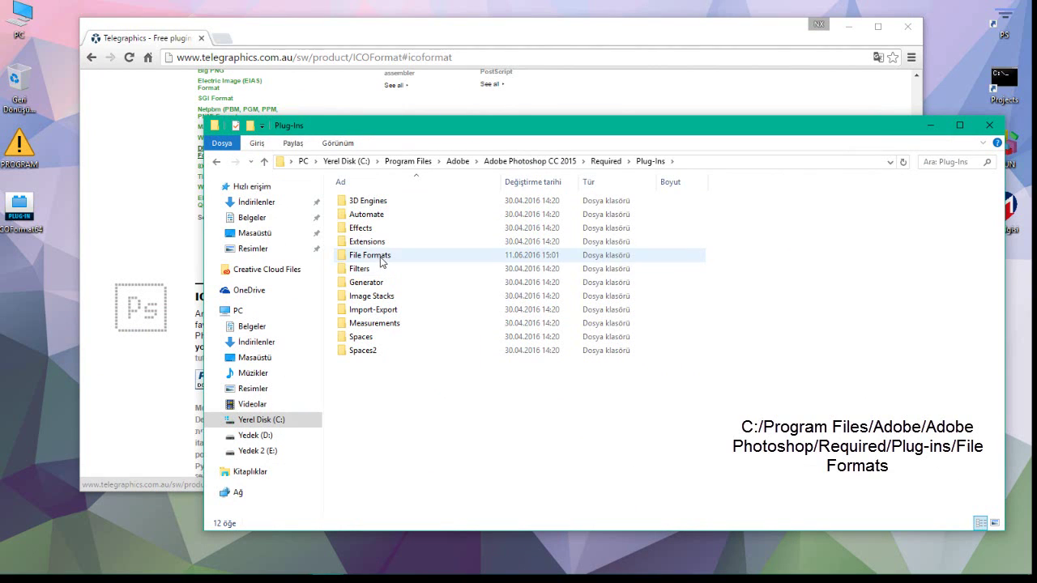
{"action": "double_click", "coordinate": [375, 255]}
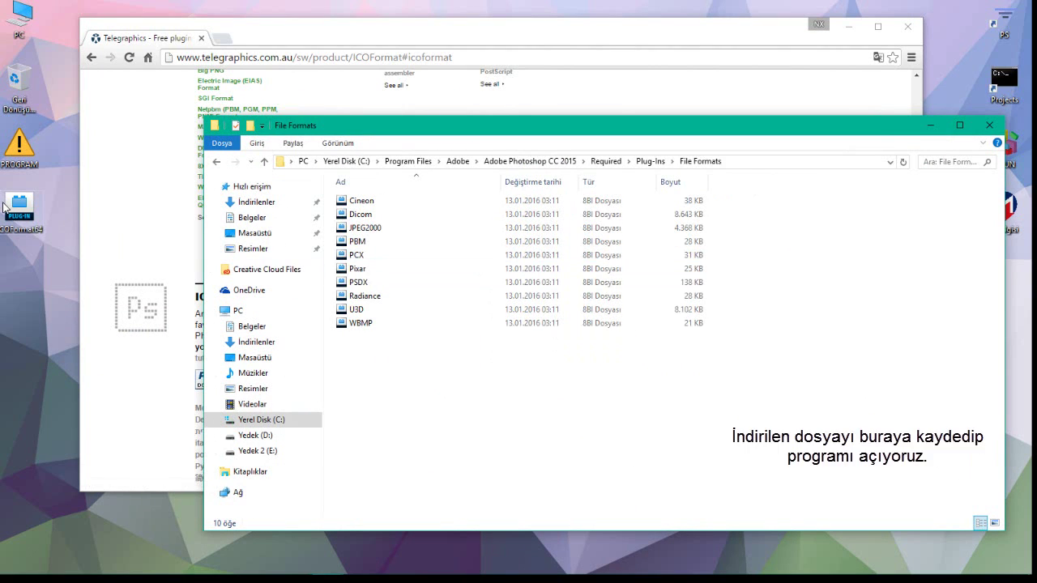
{"action": "left_click_drag", "start_coordinate": [19, 207], "coordinate": [427, 414]}
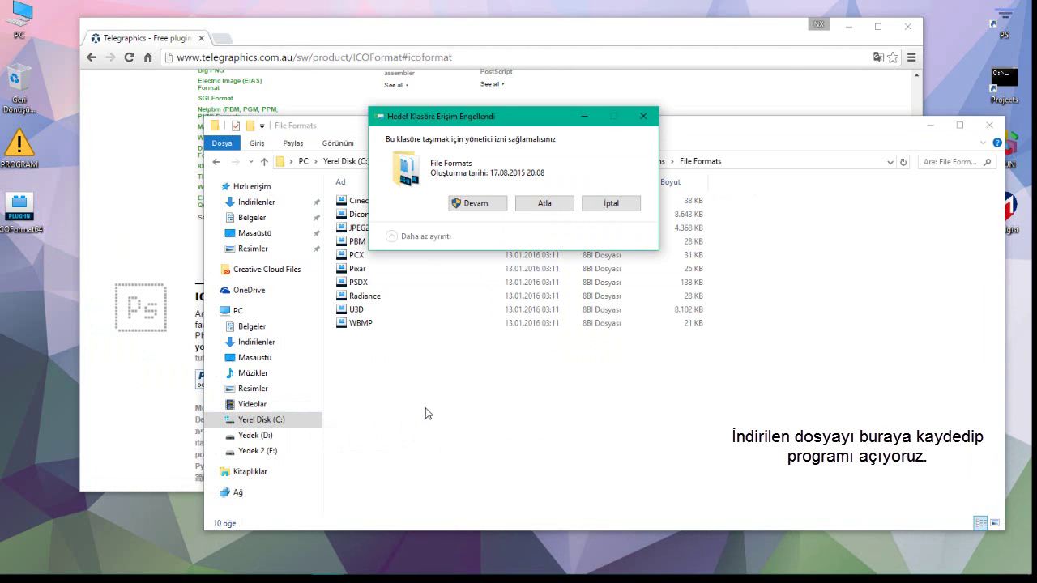
{"action": "left_click", "coordinate": [475, 203]}
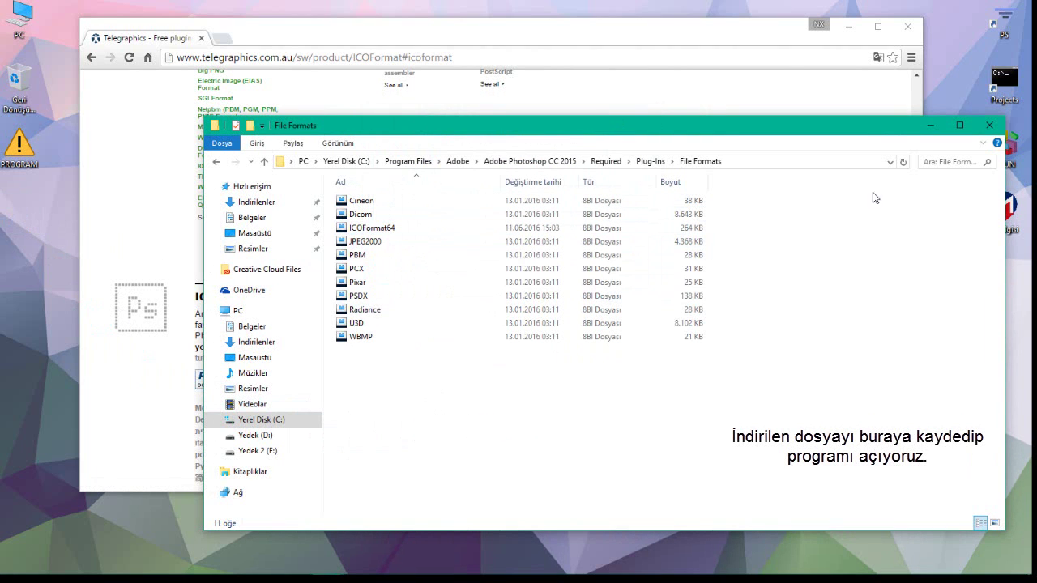
{"action": "left_click", "coordinate": [975, 134]}
{"action": "mouse_move", "coordinate": [324, 562]}
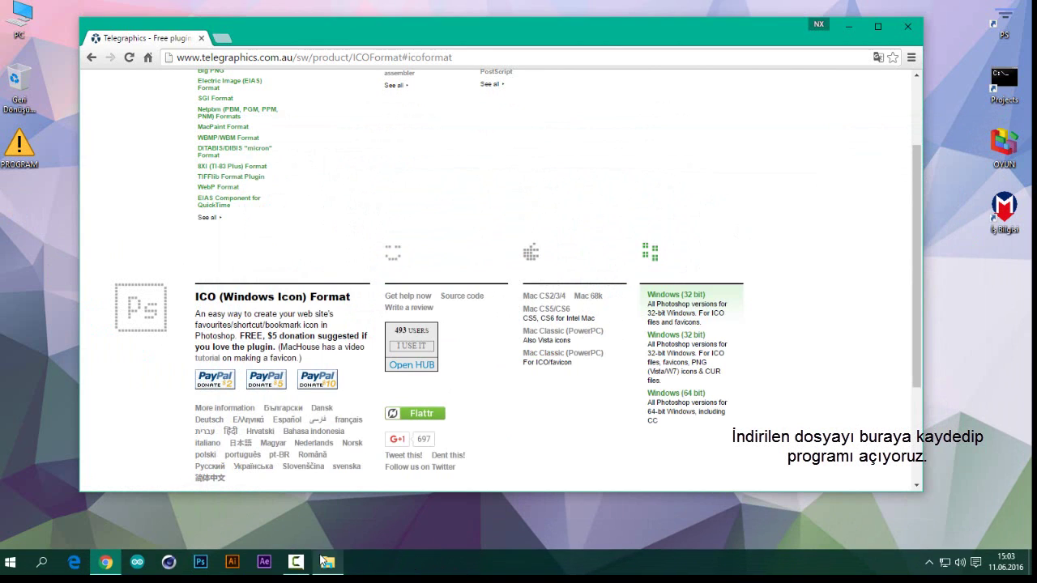
Launch Photoshop and create a new 200 × 200 px document with a white background.
{"action": "left_click", "coordinate": [200, 562]}
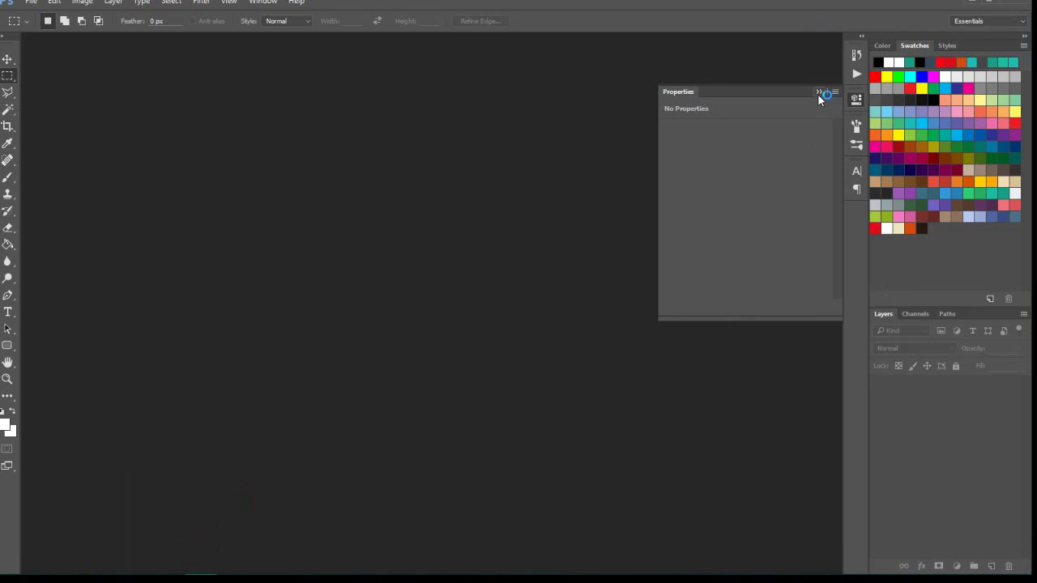
{"action": "left_click", "coordinate": [818, 92]}
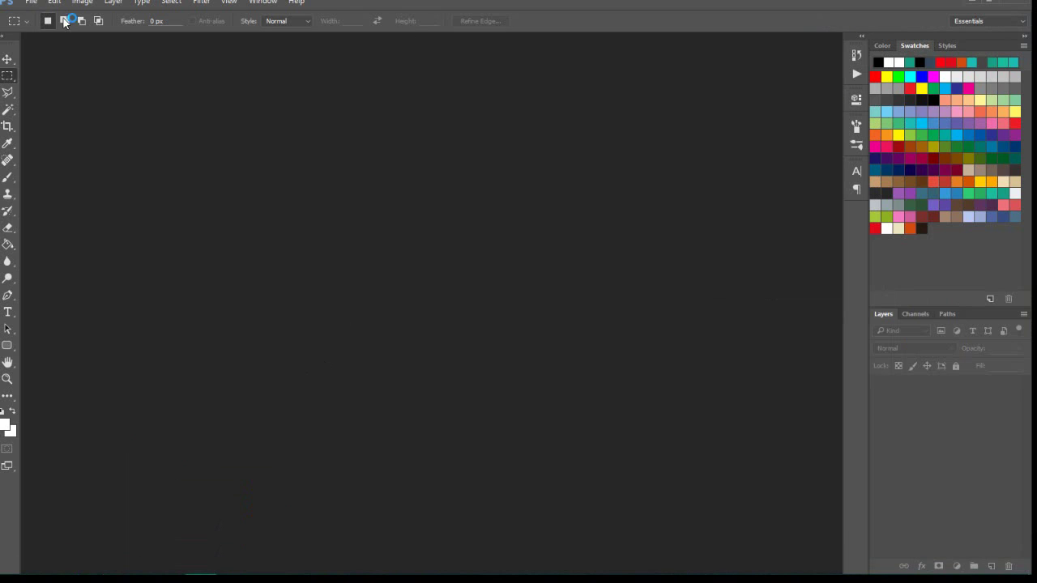
{"action": "left_click", "coordinate": [7, 59]}
{"action": "left_click", "coordinate": [32, 3]}
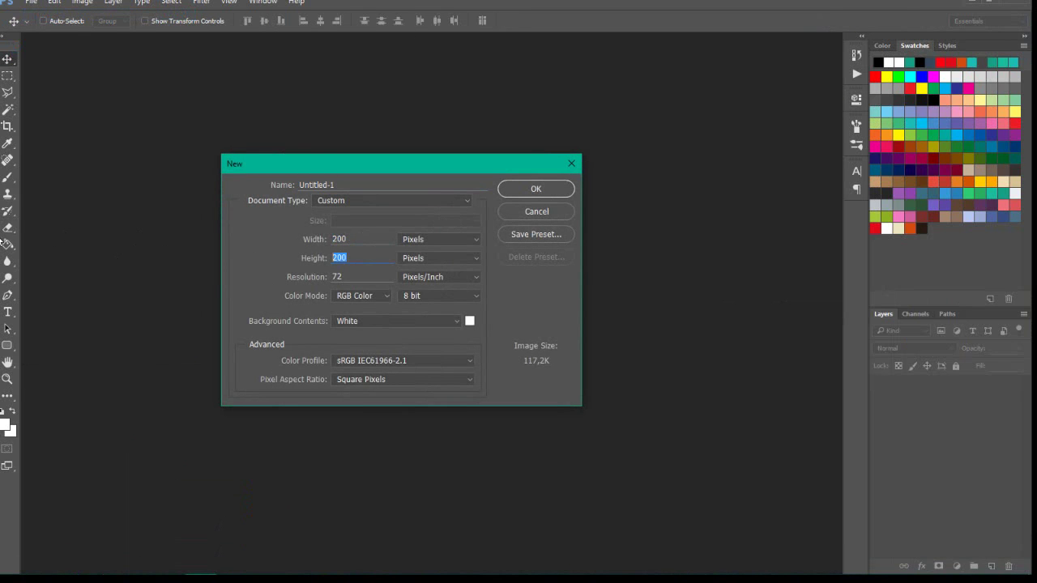
{"action": "left_click", "coordinate": [535, 189]}
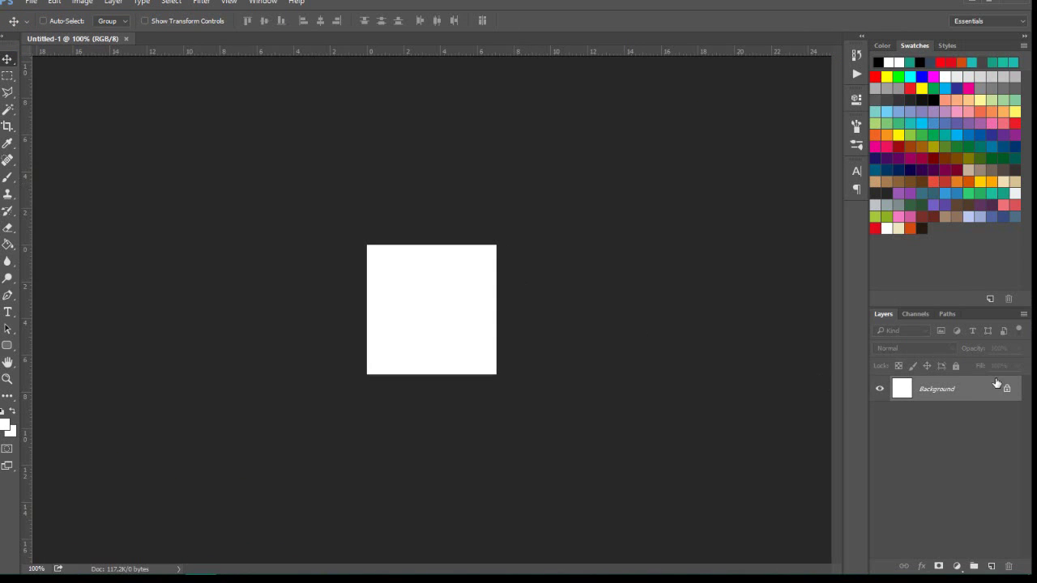
Convert the Background to a hidden Layer 0 and add vertical and horizontal centre guides.
{"action": "double_click", "coordinate": [996, 394]}
{"action": "left_click", "coordinate": [620, 173]}
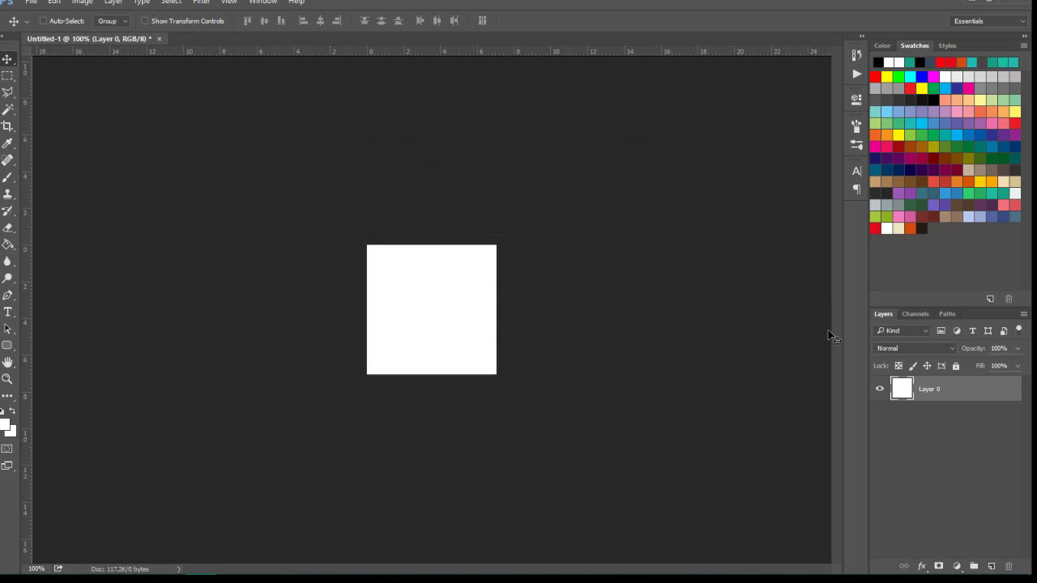
{"action": "left_click", "coordinate": [881, 390]}
{"action": "left_click_drag", "start_coordinate": [24, 282], "coordinate": [431, 344]}
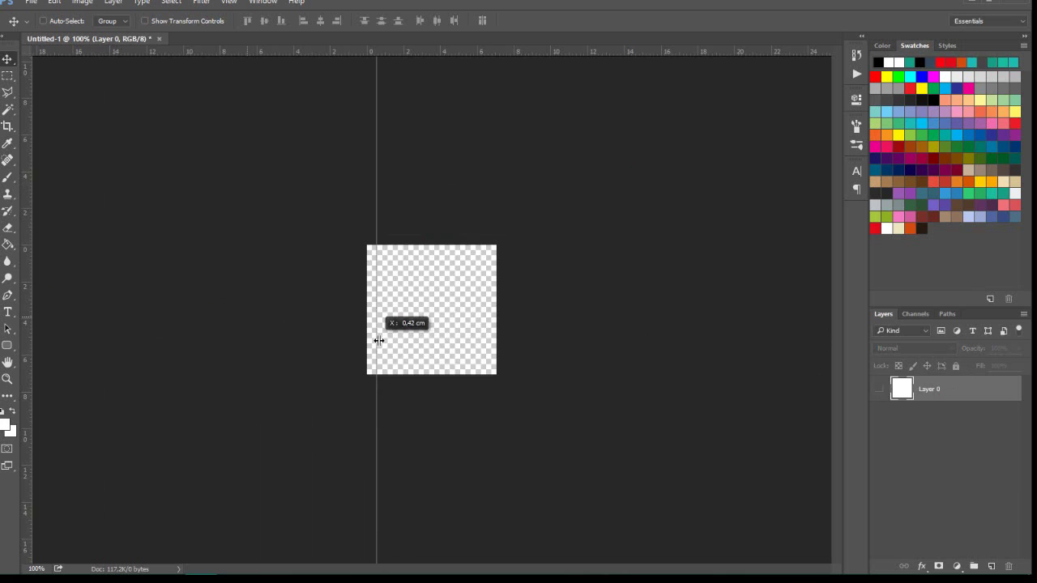
{"action": "left_click_drag", "start_coordinate": [481, 54], "coordinate": [483, 310]}
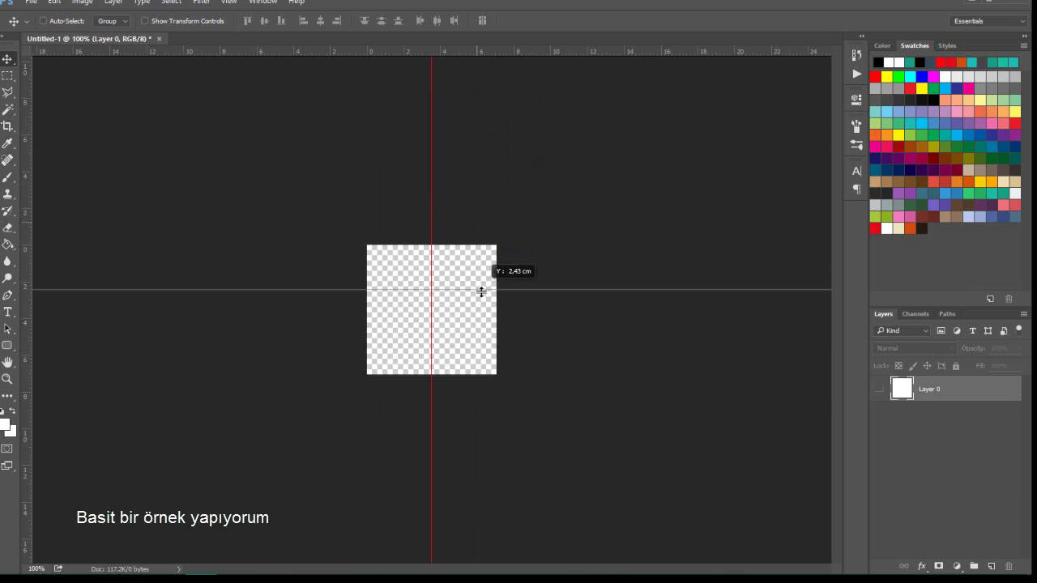
Set the foreground colour to black (000000).
{"action": "left_click", "coordinate": [5, 424]}
{"action": "type", "text": "000000"}
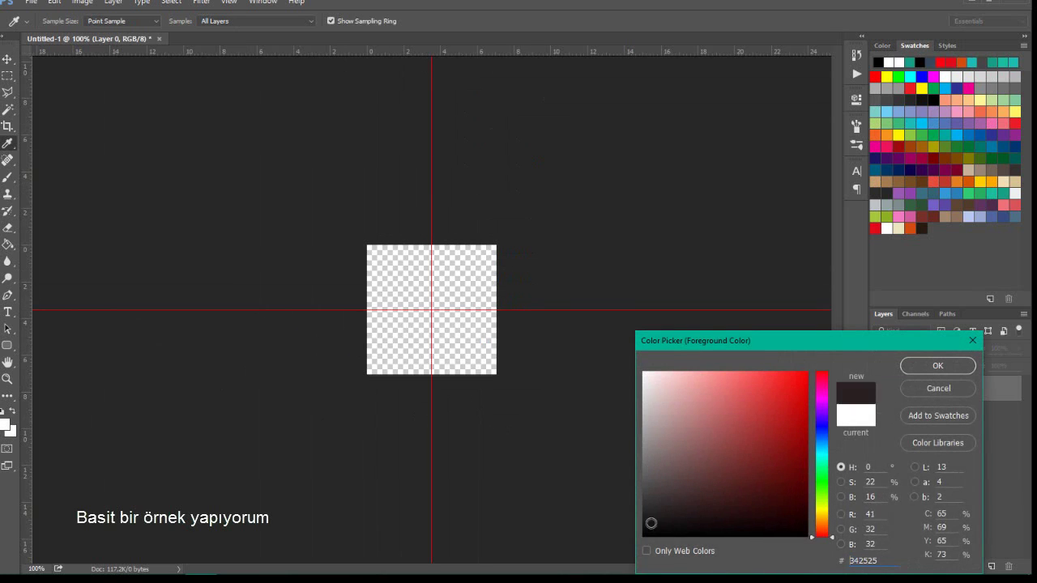
{"action": "left_click", "coordinate": [948, 368]}
{"action": "left_click", "coordinate": [8, 346]}
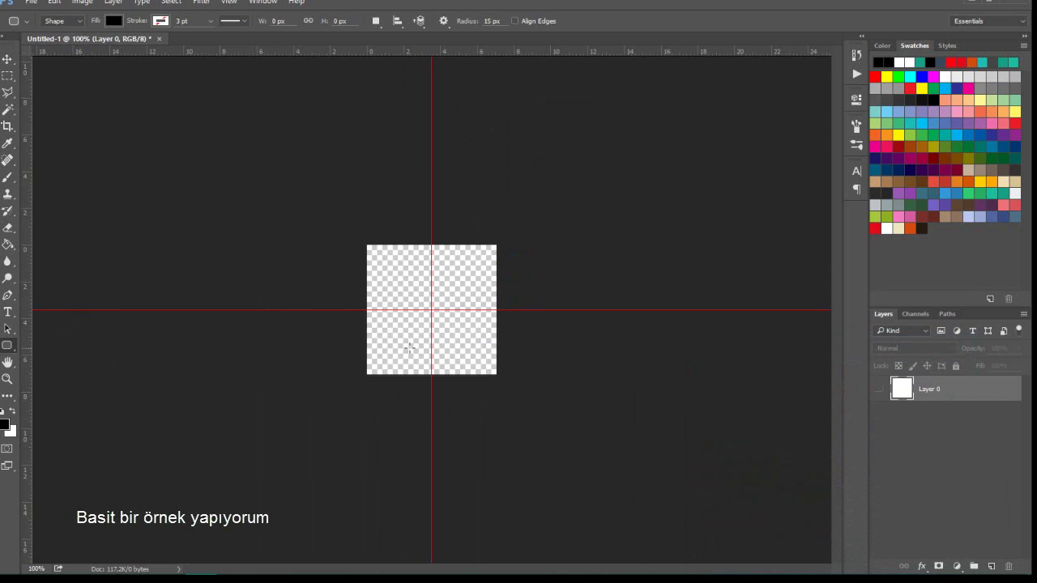
Draw a 100 × 100 px rounded square with 5 px corners, centred on the guide intersection.
{"action": "left_click", "coordinate": [431, 308]}
{"action": "key", "text": "Tab"}
{"action": "key", "text": "Tab"}
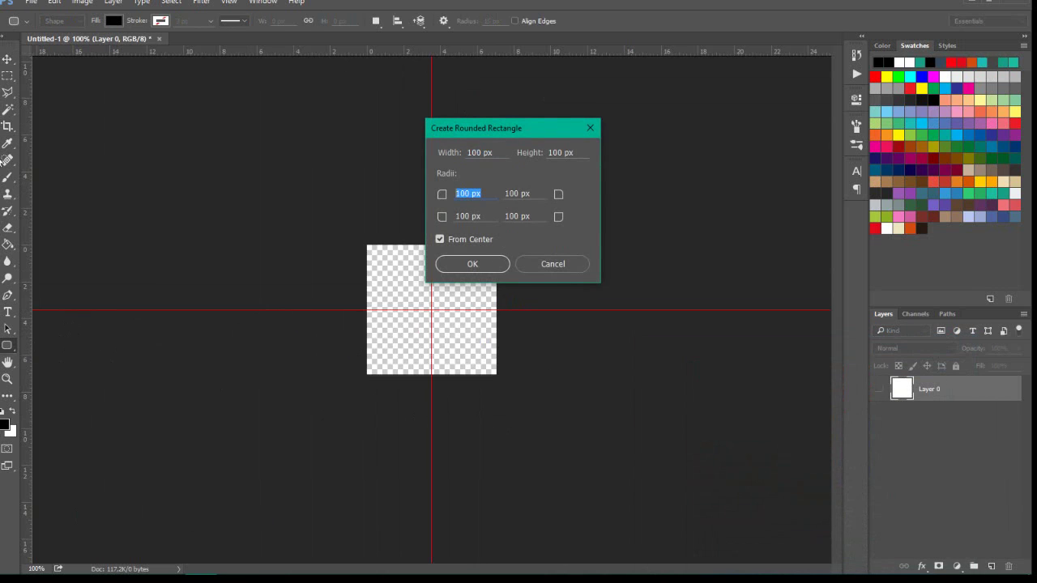
{"action": "key", "text": "Tab"}
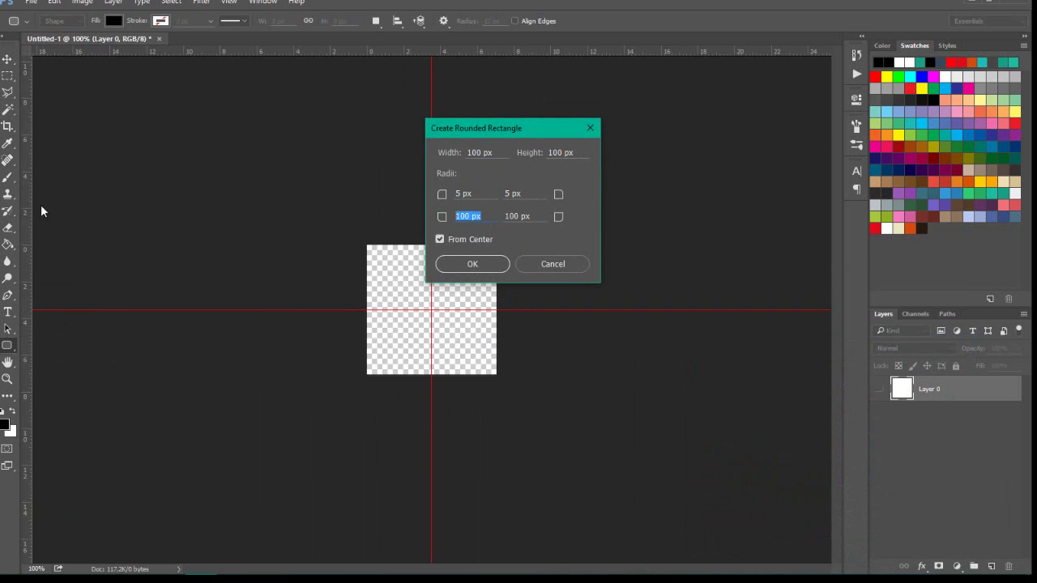
{"action": "type", "text": "5"}
{"action": "left_click", "coordinate": [472, 266]}
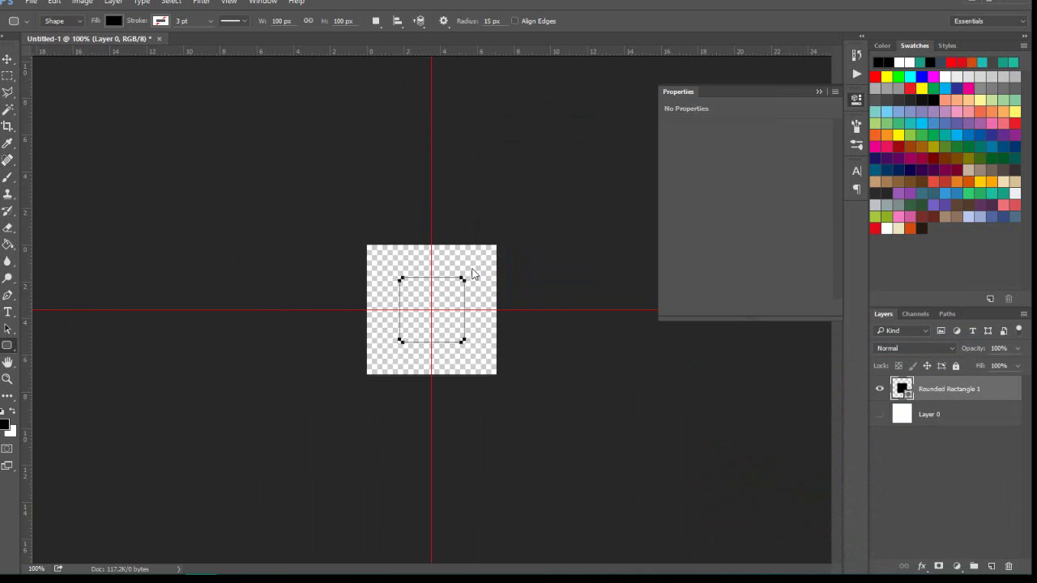
Scale the rounded square from its centre to 191%.
{"action": "left_click", "coordinate": [10, 62]}
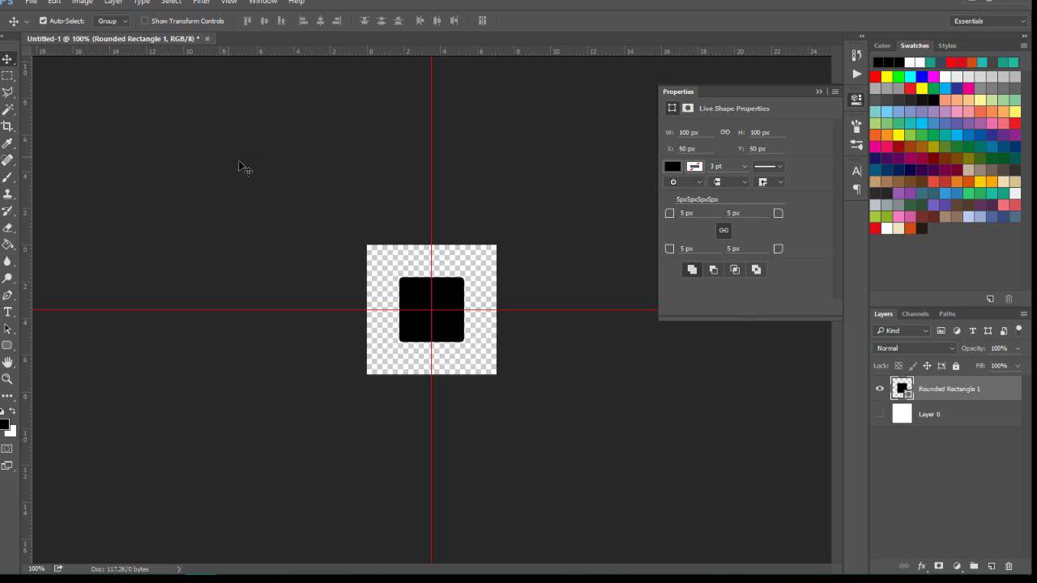
{"action": "key", "text": "ctrl+t"}
{"action": "left_click_drag", "start_coordinate": [464, 278], "coordinate": [497, 254]}
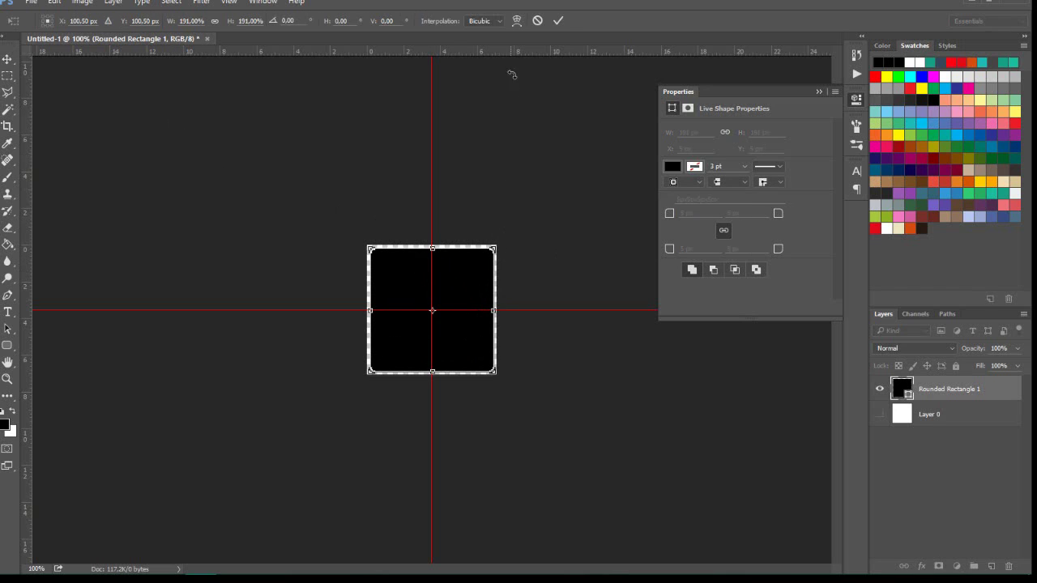
{"action": "left_click", "coordinate": [563, 22]}
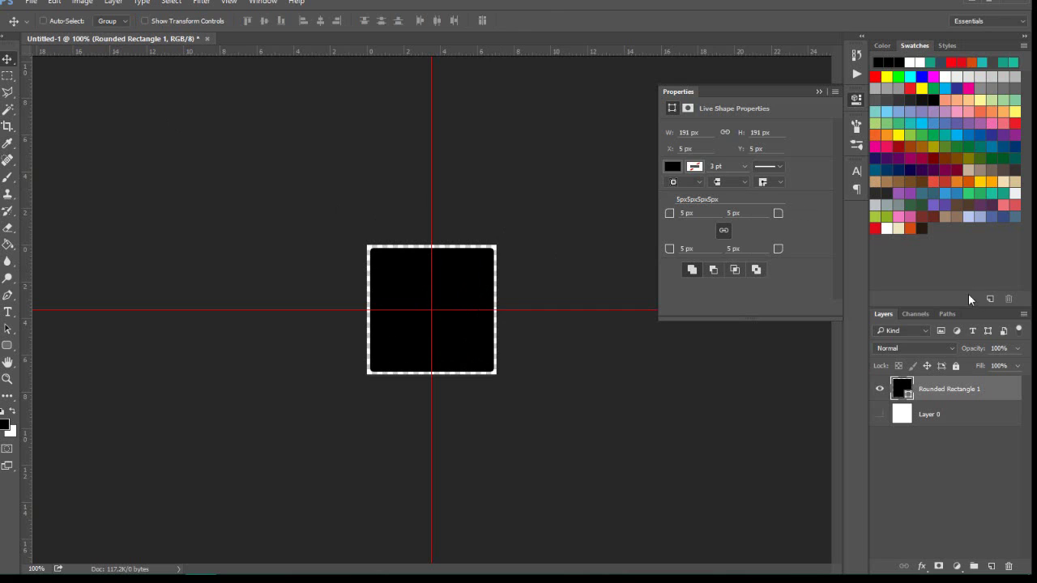
{"action": "double_click", "coordinate": [1011, 394]}
Give the square 0% fill opacity and a 10 px inside stroke in teal.
{"action": "mouse_move", "coordinate": [583, 134]}
{"action": "left_mouse_down"}
{"action": "mouse_move", "coordinate": [805, 188]}
{"action": "mouse_move", "coordinate": [786, 206]}
{"action": "left_mouse_up"}
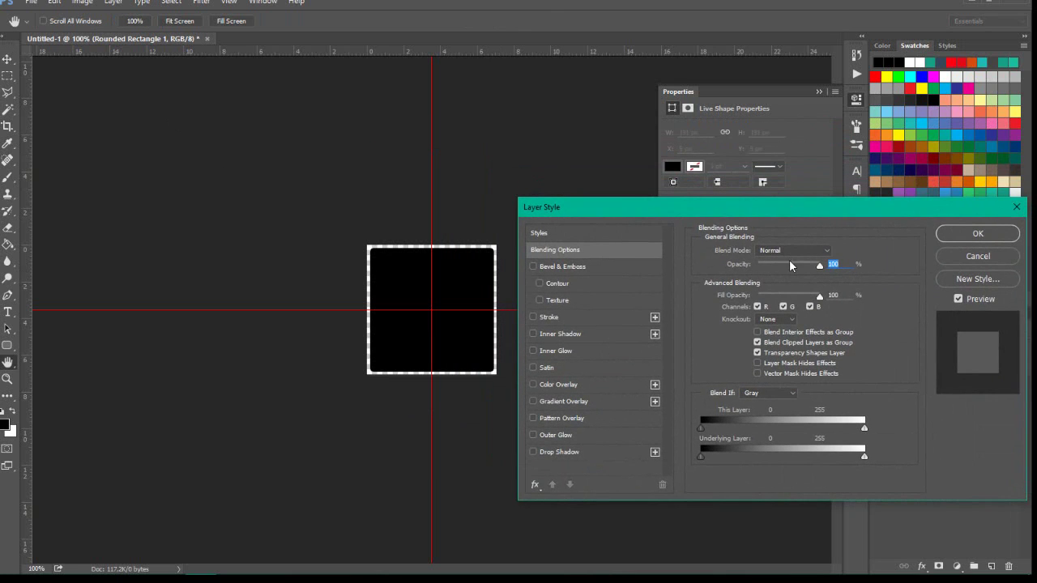
{"action": "left_click_drag", "start_coordinate": [822, 298], "coordinate": [728, 296]}
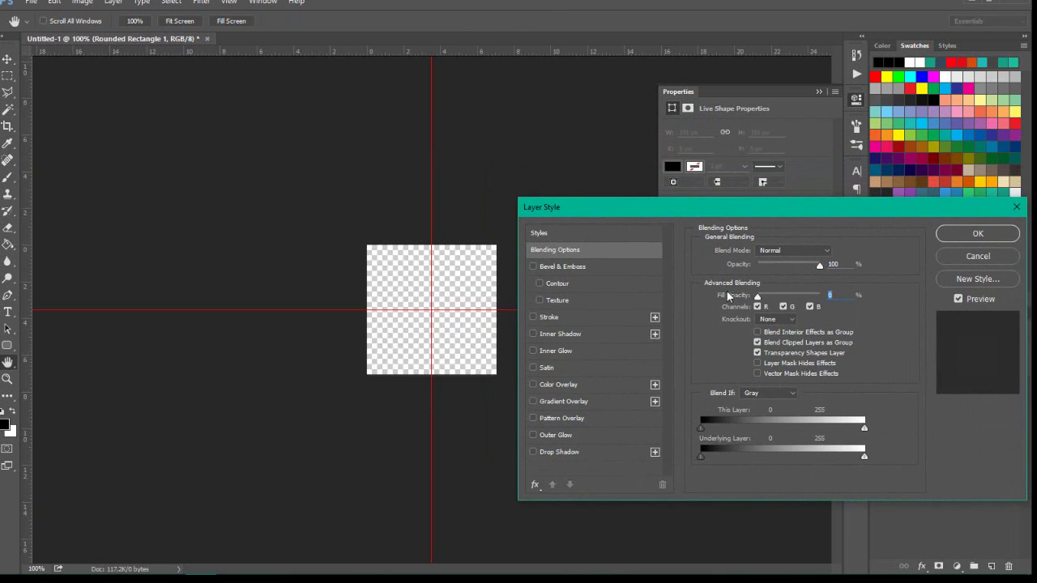
{"action": "left_click", "coordinate": [548, 317]}
{"action": "left_click", "coordinate": [761, 259]}
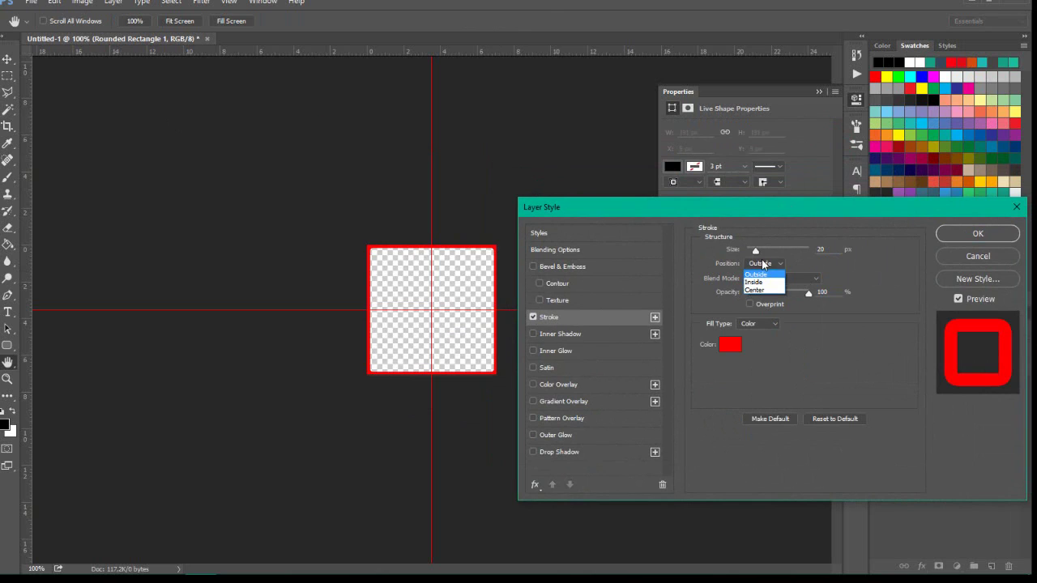
{"action": "left_click", "coordinate": [759, 281]}
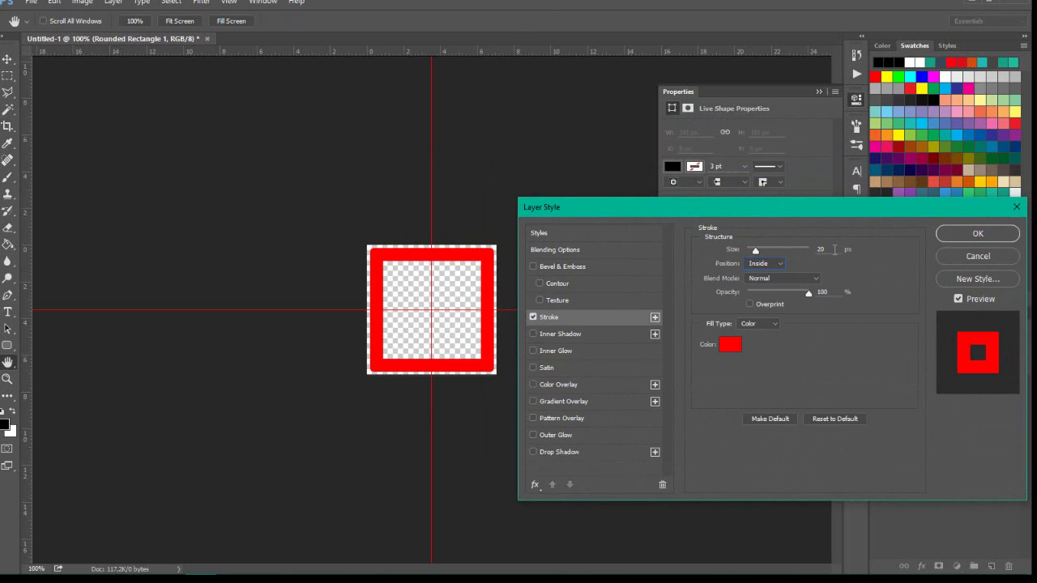
{"action": "type", "text": "1"}
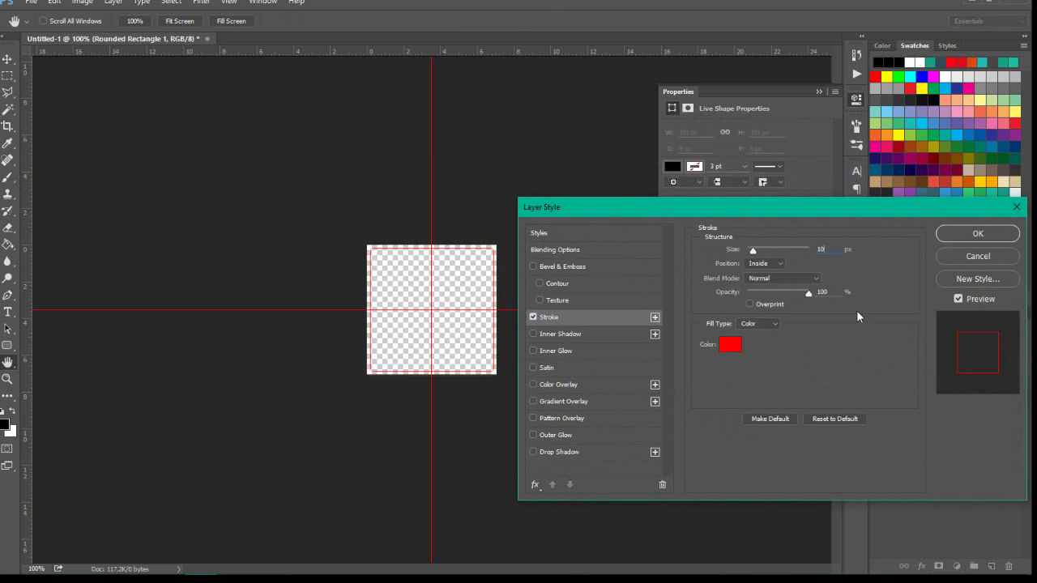
{"action": "type", "text": "0"}
{"action": "left_click", "coordinate": [731, 346]}
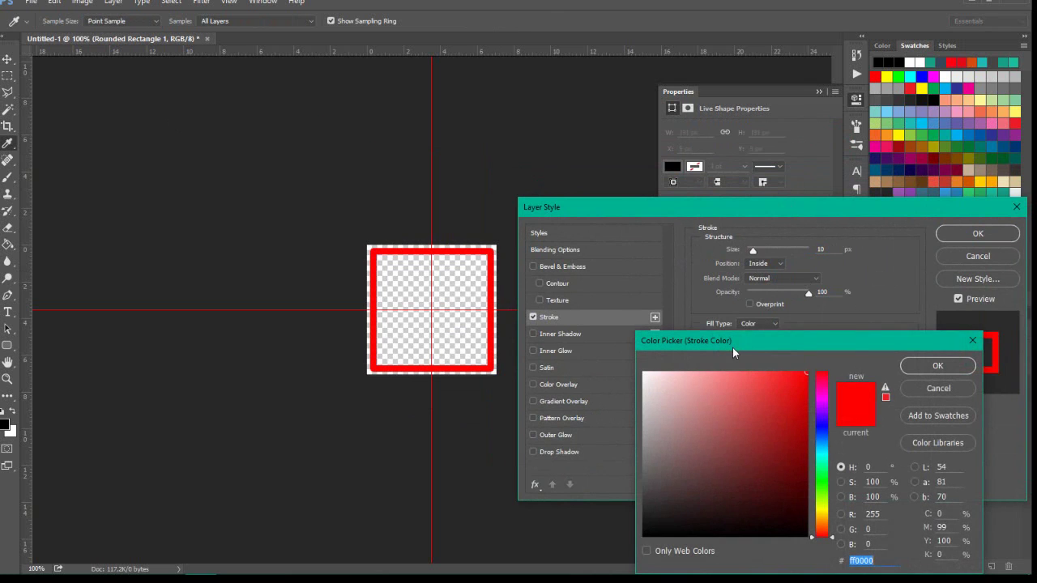
{"action": "left_click", "coordinate": [992, 193]}
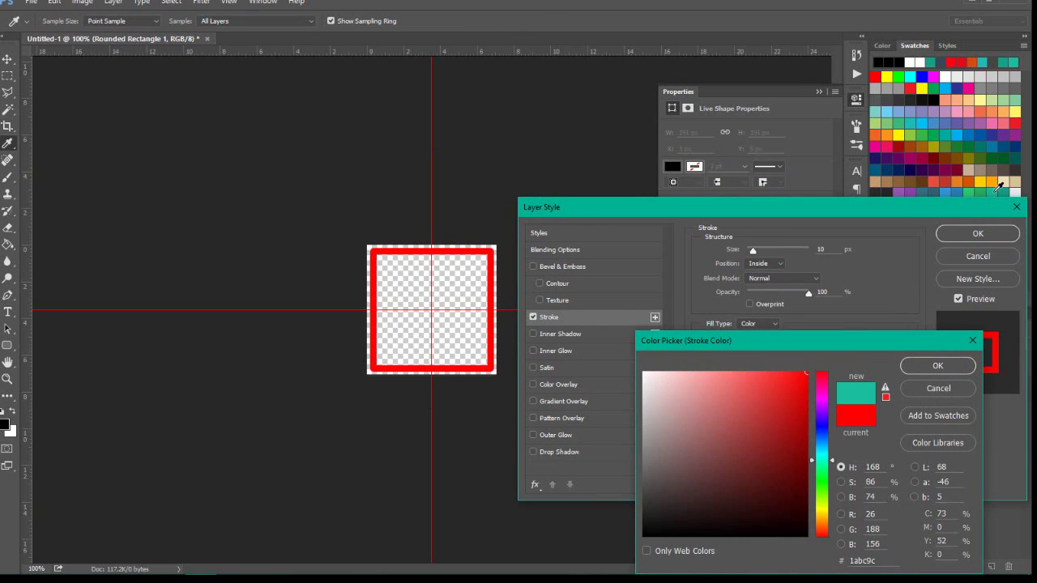
{"action": "left_click", "coordinate": [938, 365]}
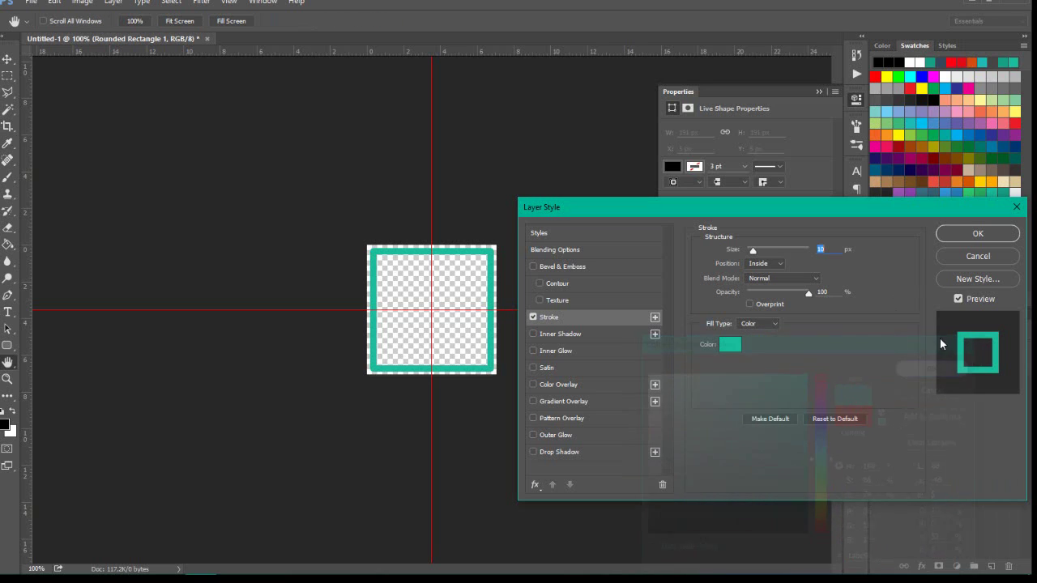
{"action": "left_click", "coordinate": [972, 235]}
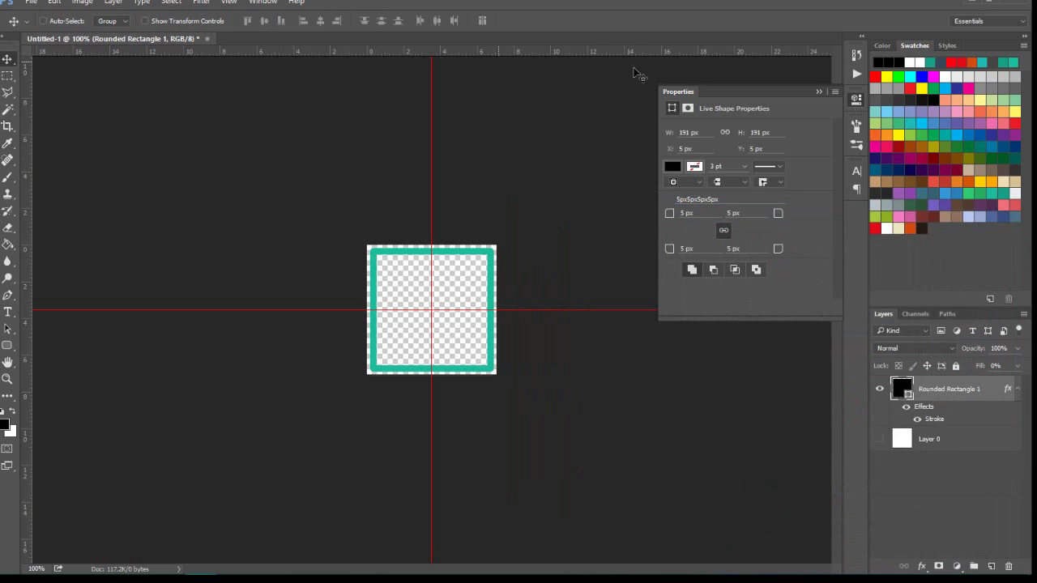
{"action": "left_click", "coordinate": [817, 93]}
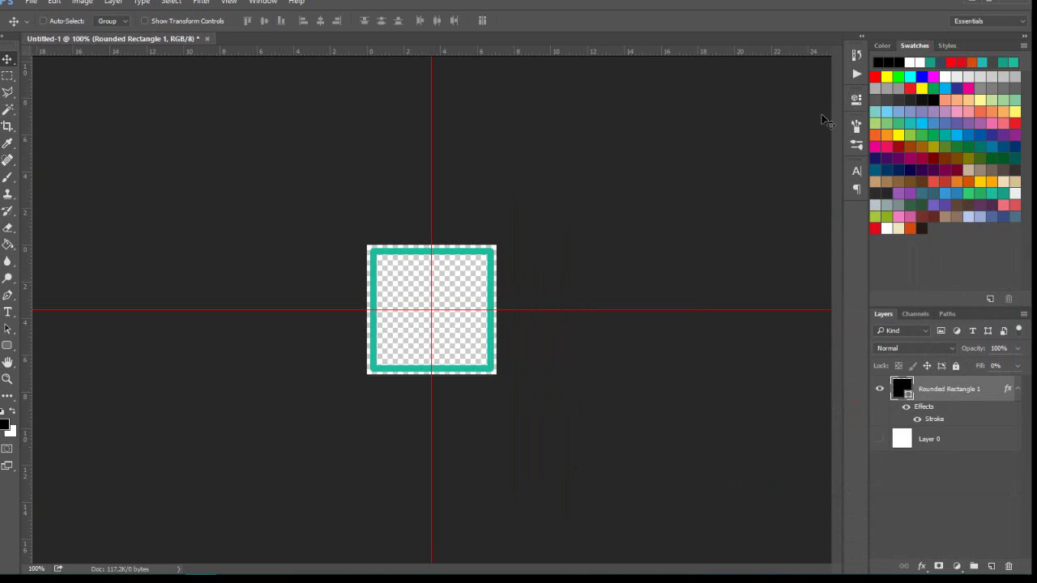
Change the square's stroke colour to black (000000).
{"action": "double_click", "coordinate": [995, 391]}
{"action": "left_click", "coordinate": [554, 316]}
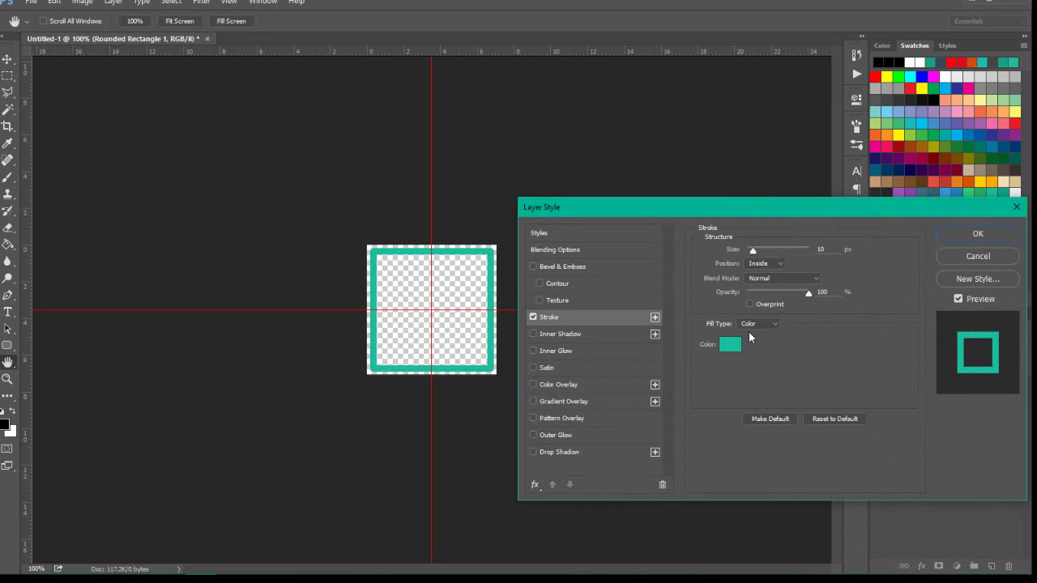
{"action": "left_click", "coordinate": [737, 345]}
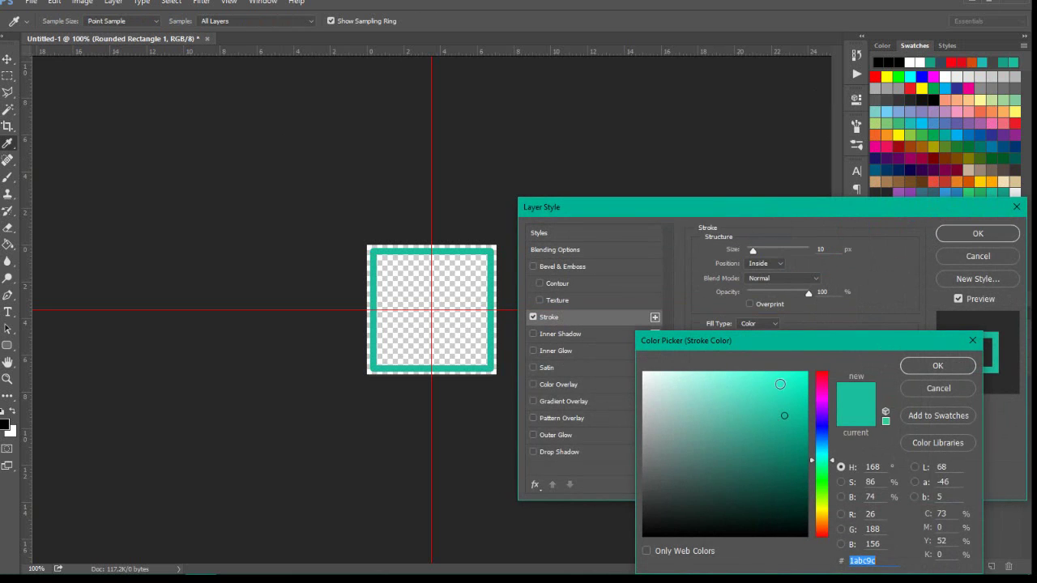
{"action": "type", "text": "000000"}
{"action": "left_click", "coordinate": [971, 364]}
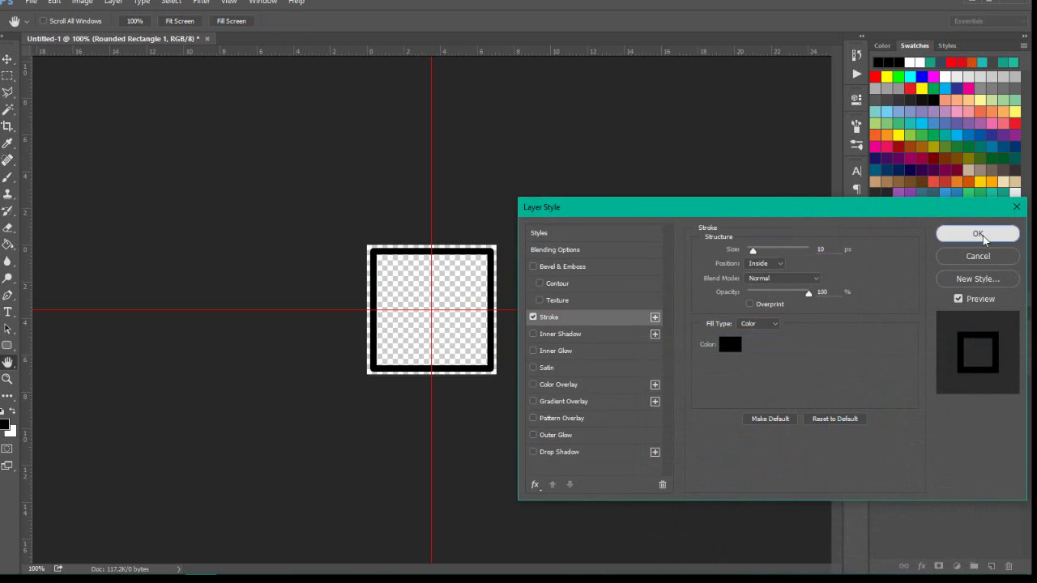
{"action": "left_click", "coordinate": [978, 234]}
Add 'EK' text at 100 pt in Roboto Bold on a new text layer.
{"action": "key", "text": "t"}
{"action": "left_click", "coordinate": [147, 277]}
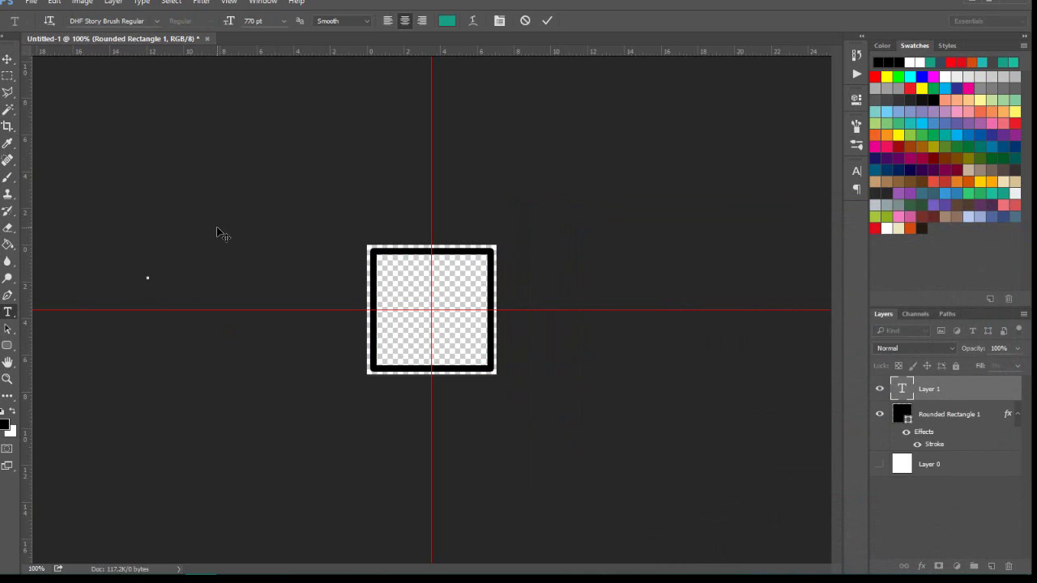
{"action": "type", "text": "100"}
{"action": "key", "text": "Return"}
{"action": "type", "text": "EK"}
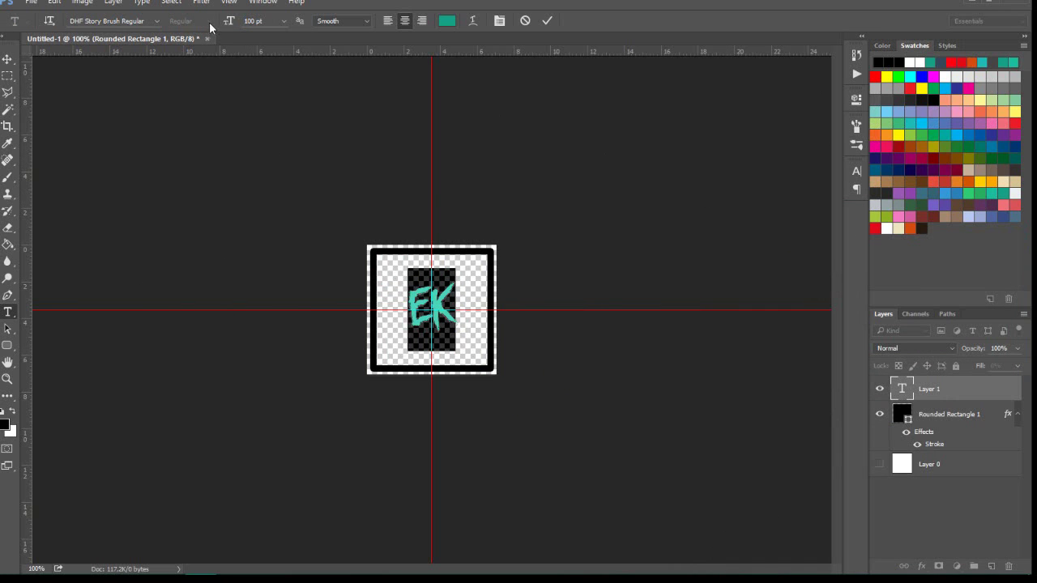
{"action": "left_click", "coordinate": [125, 20]}
{"action": "type", "text": "roboto"}
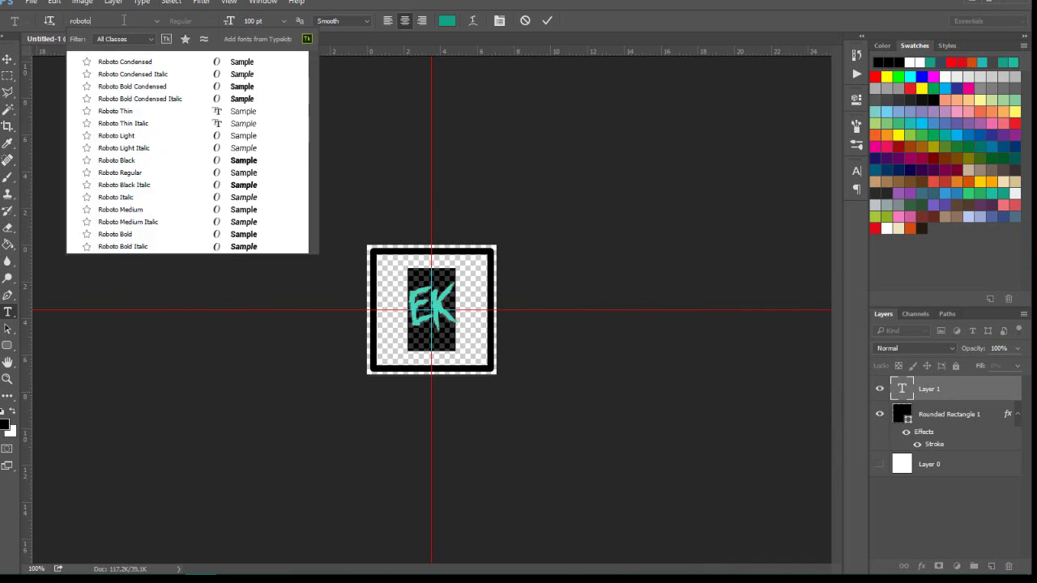
{"action": "left_click", "coordinate": [115, 234]}
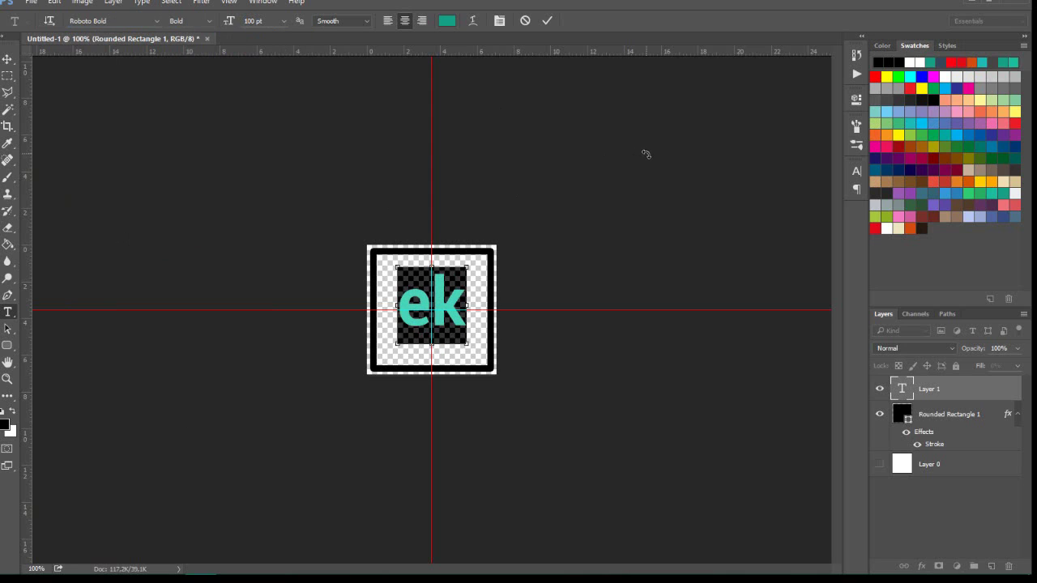
Set the letter tracking of the text to -70.
{"action": "left_click", "coordinate": [856, 171]}
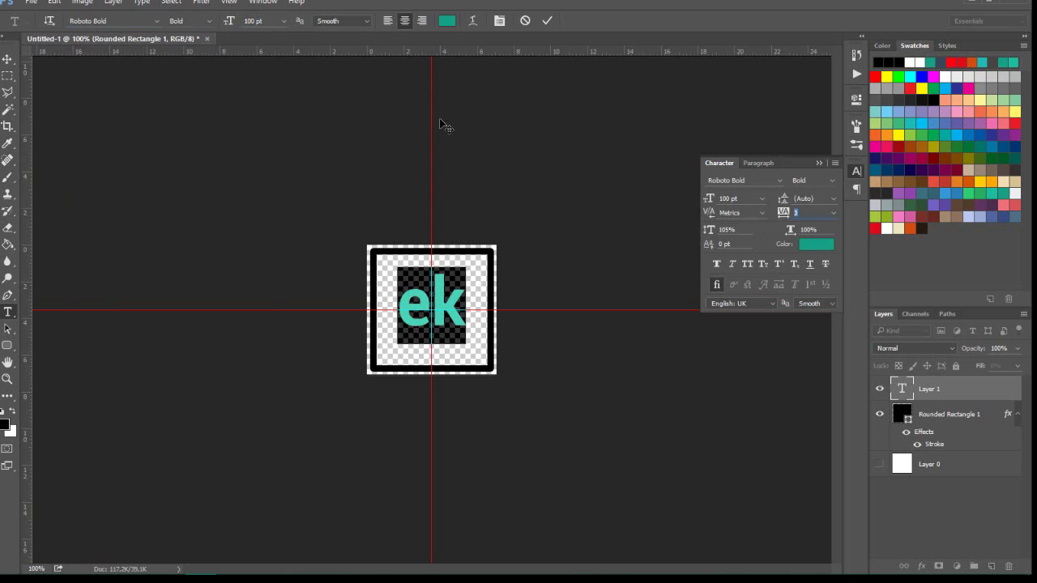
{"action": "type", "text": "90"}
{"action": "key", "text": "Return"}
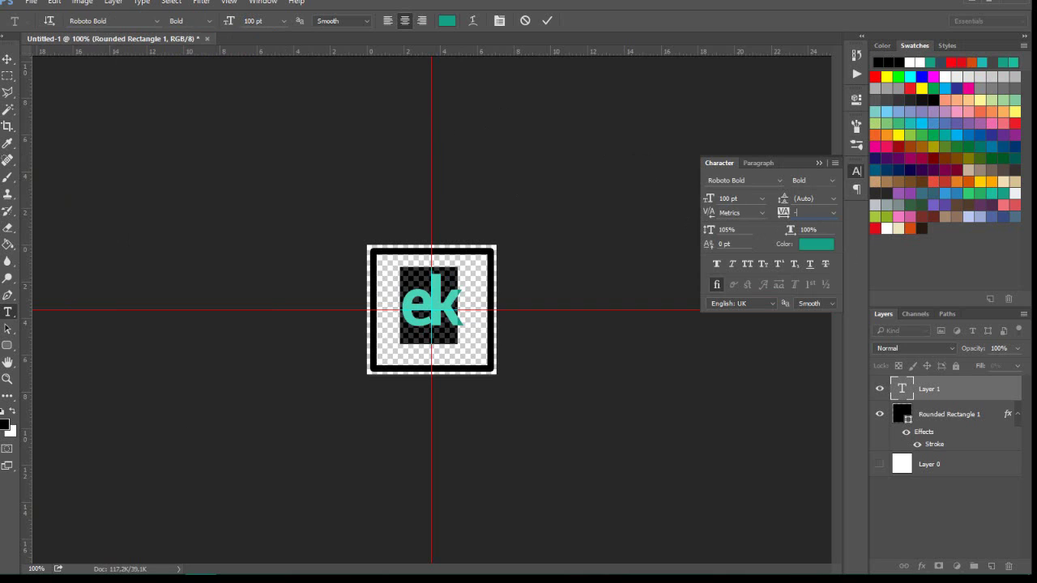
{"action": "type", "text": "70"}
{"action": "key", "text": "Return"}
{"action": "left_click", "coordinate": [548, 21]}
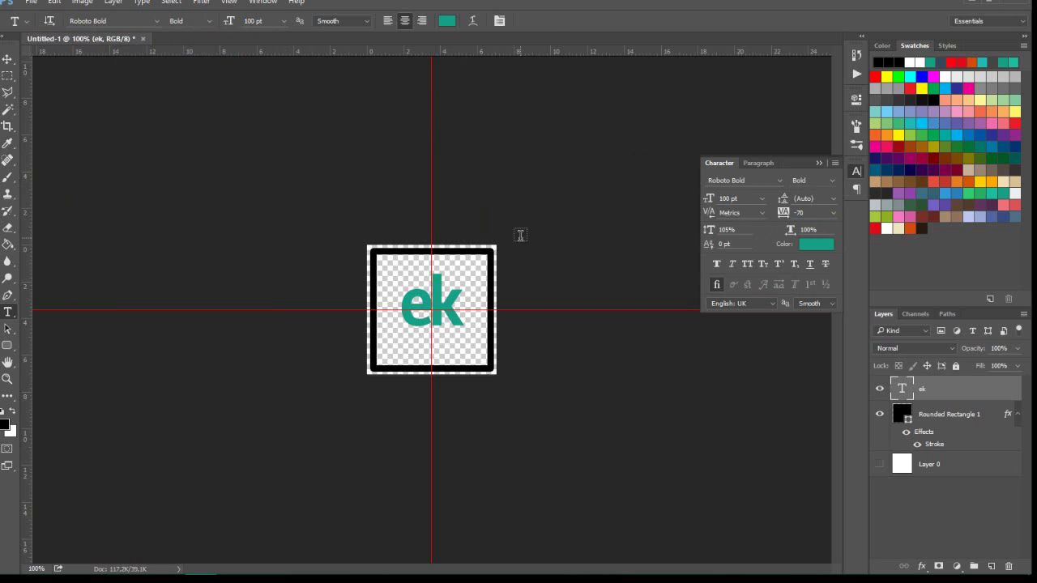
Scale the ek text to about 144% around its centre.
{"action": "key", "text": "ctrl+t"}
{"action": "mouse_move", "coordinate": [466, 264]}
{"action": "left_mouse_down"}
{"action": "mouse_move", "coordinate": [478, 250]}
{"action": "mouse_move", "coordinate": [455, 287]}
{"action": "left_mouse_up"}
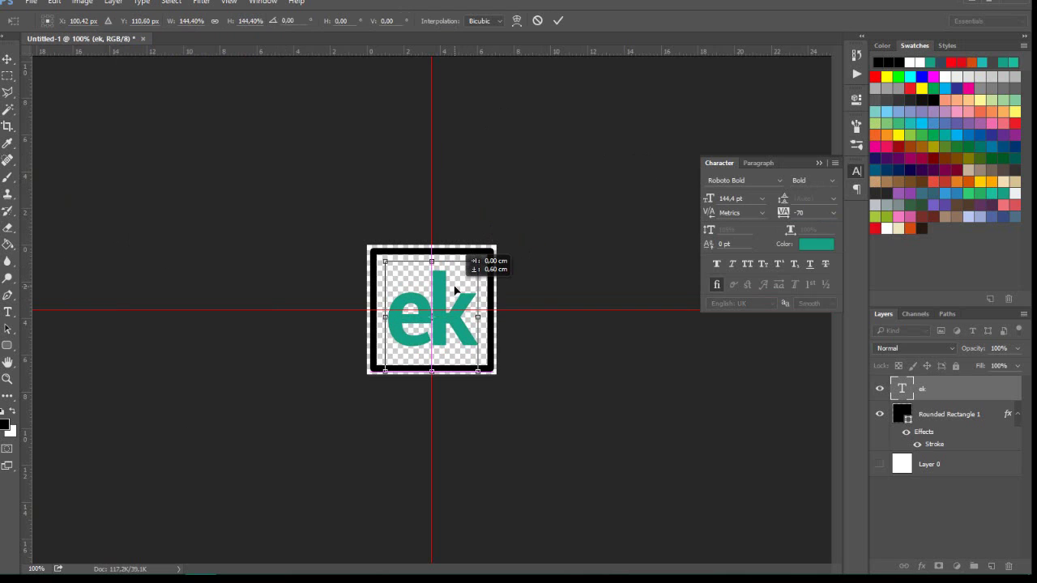
{"action": "left_click", "coordinate": [558, 20]}
{"action": "left_click", "coordinate": [818, 164]}
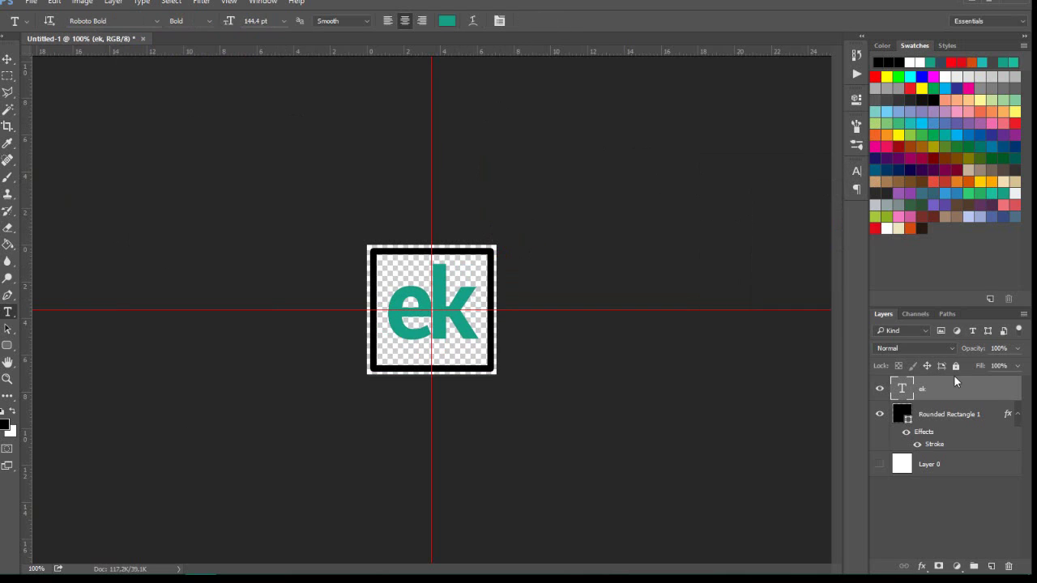
Change the ek text colour to black.
{"action": "left_click", "coordinate": [1016, 414]}
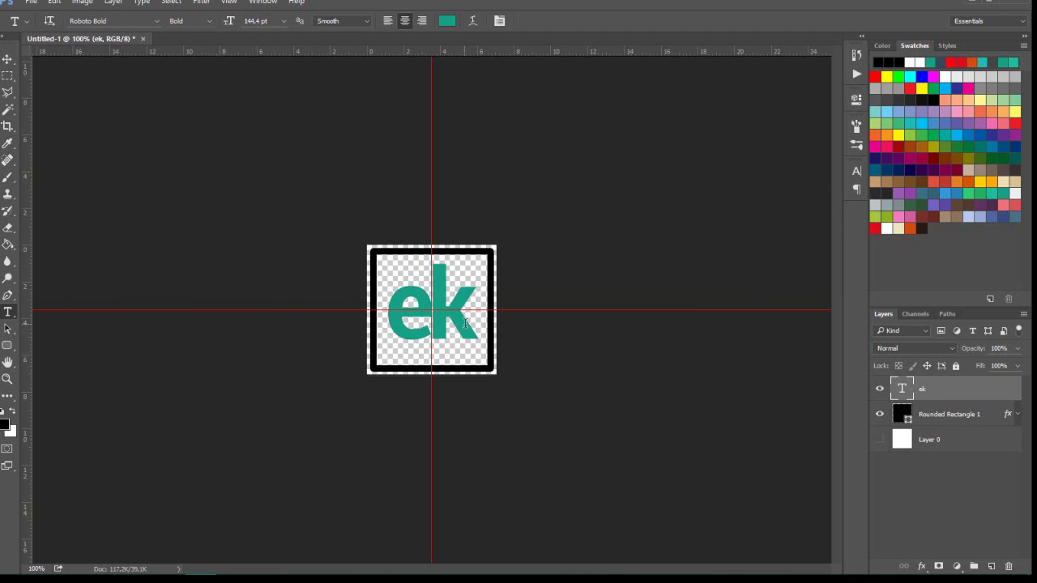
{"action": "left_click_drag", "start_coordinate": [466, 323], "coordinate": [319, 310]}
{"action": "left_click", "coordinate": [447, 21]}
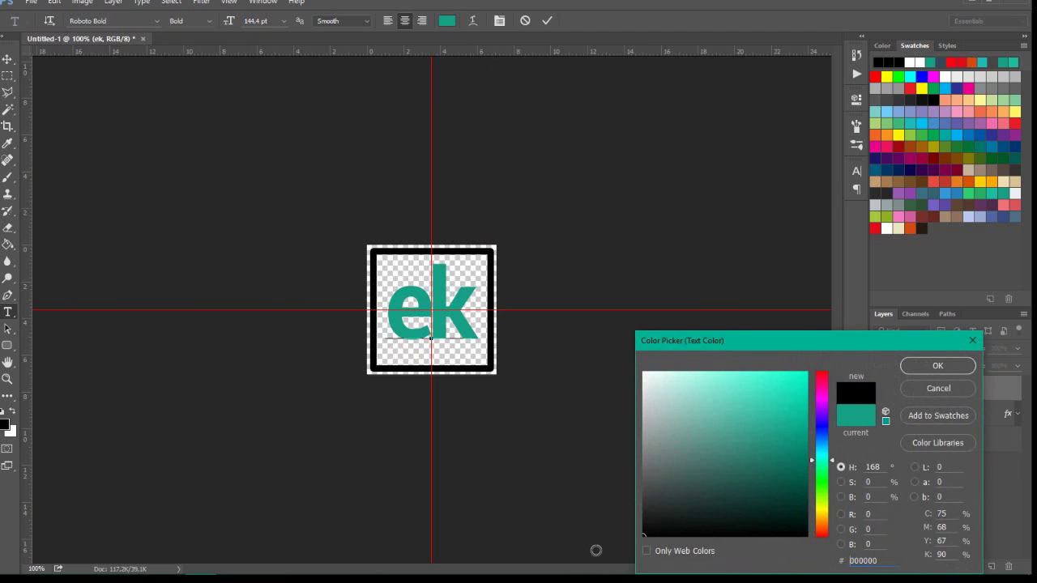
{"action": "left_click", "coordinate": [937, 366]}
{"action": "left_click", "coordinate": [548, 23]}
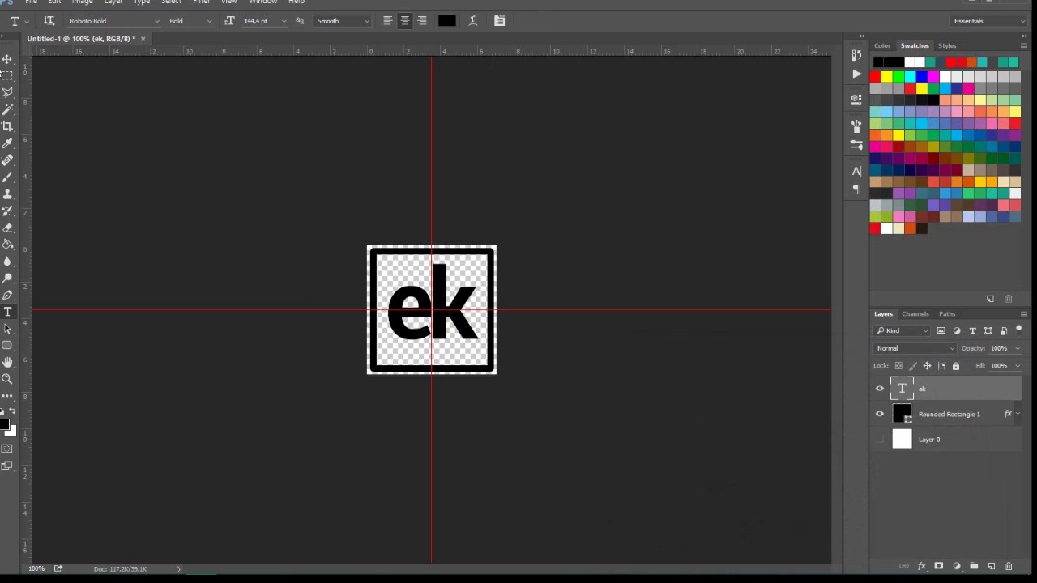
Centre the ek text horizontally on the canvas and deselect.
{"action": "key", "text": "v"}
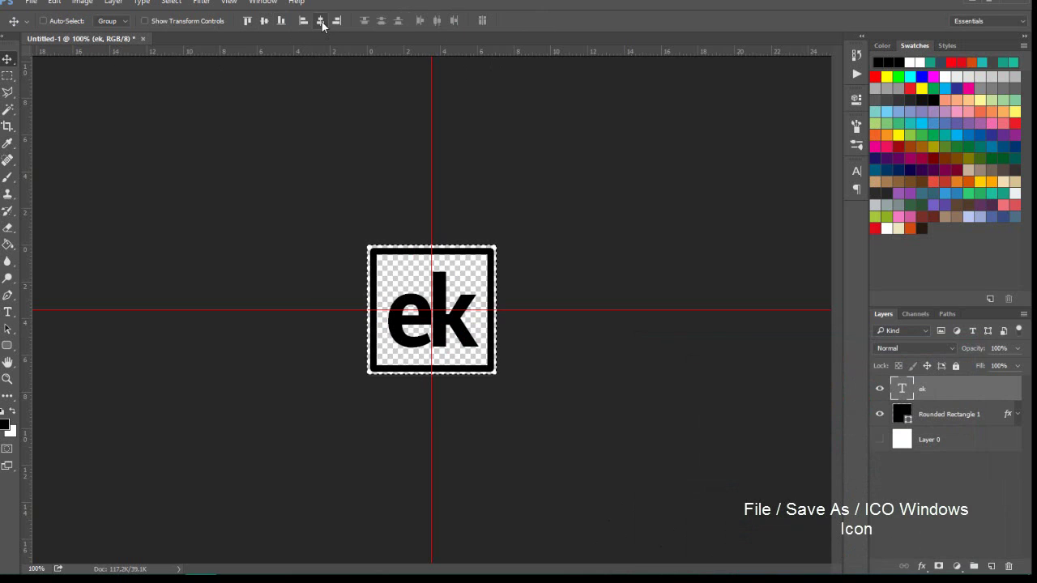
{"action": "left_click", "coordinate": [320, 20]}
{"action": "key", "text": "ctrl+d"}
Save the design to the desktop as a Standard ICO file named Icon.
{"action": "left_click", "coordinate": [41, 4]}
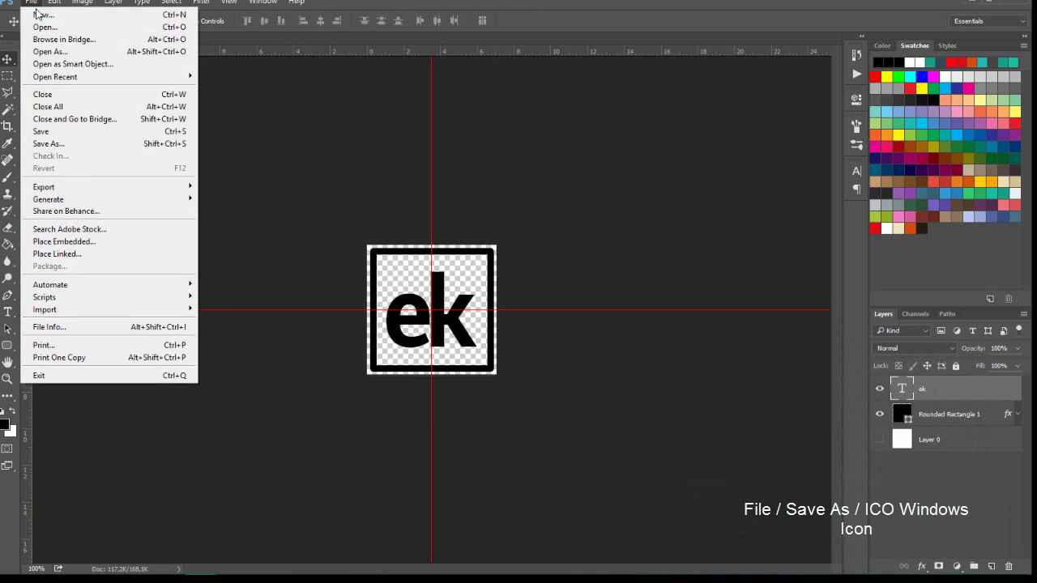
{"action": "left_click", "coordinate": [53, 144]}
{"action": "left_click", "coordinate": [50, 114]}
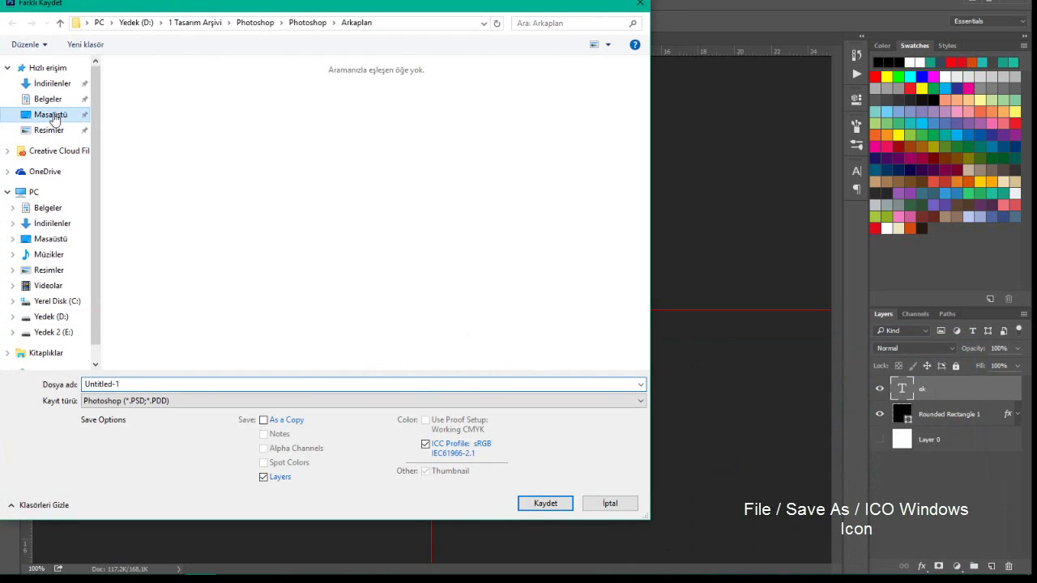
{"action": "left_click", "coordinate": [155, 405]}
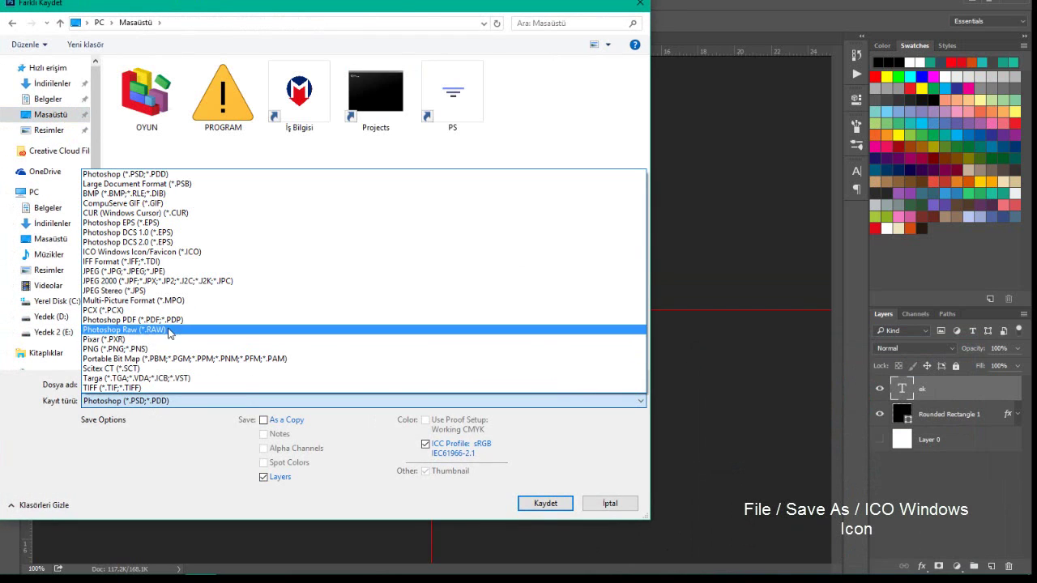
{"action": "left_click", "coordinate": [171, 252]}
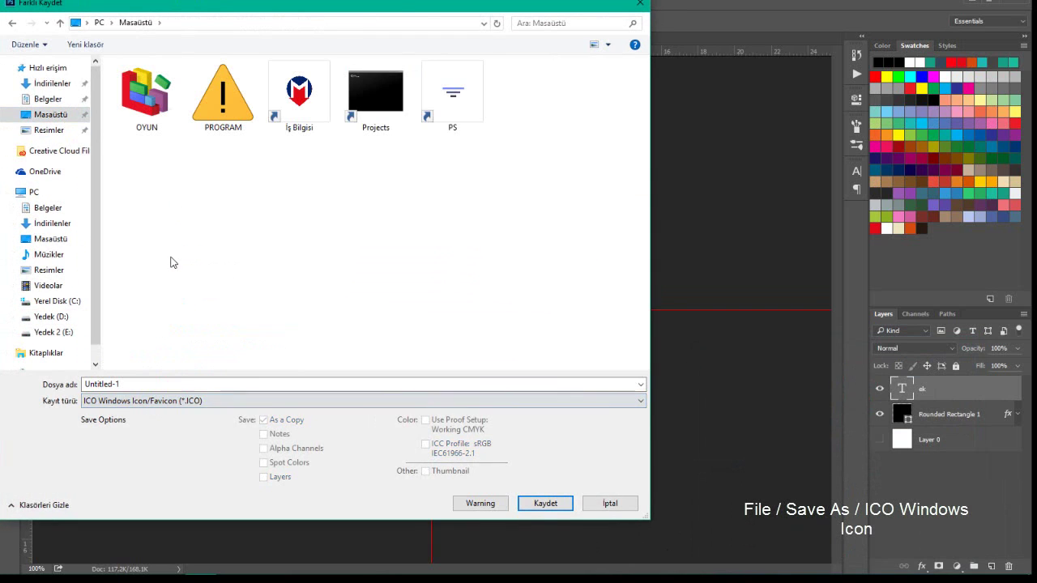
{"action": "left_click", "coordinate": [178, 401]}
{"action": "left_click", "coordinate": [162, 258]}
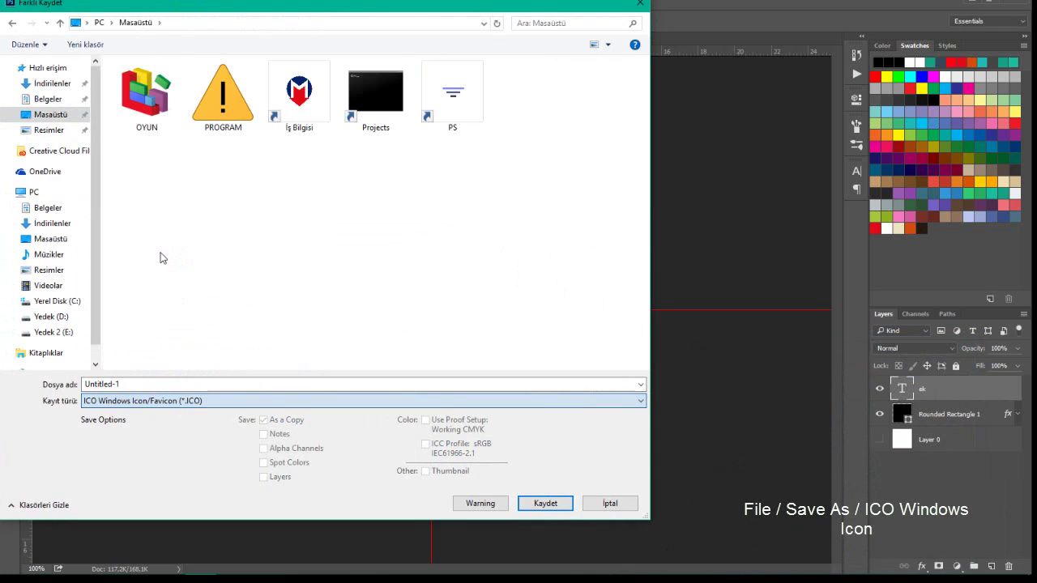
{"action": "left_click", "coordinate": [144, 385]}
{"action": "type", "text": "Icon"}
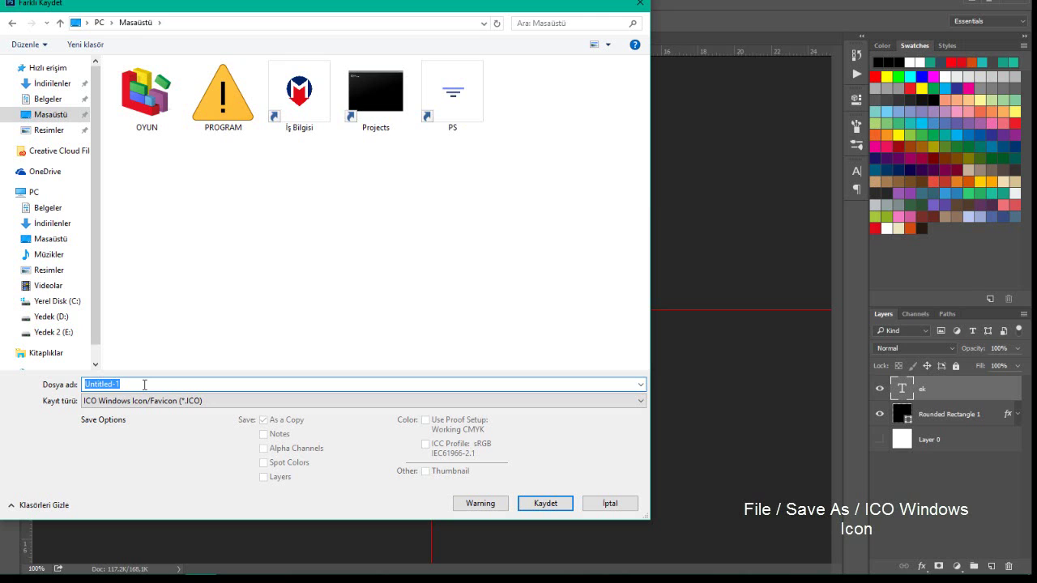
{"action": "left_click", "coordinate": [548, 499]}
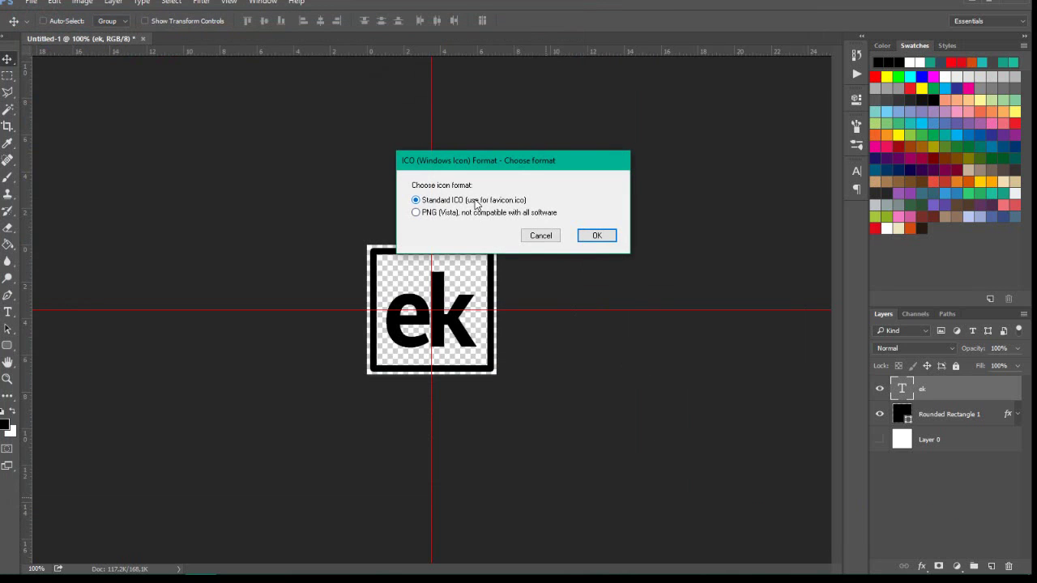
{"action": "left_click", "coordinate": [597, 235]}
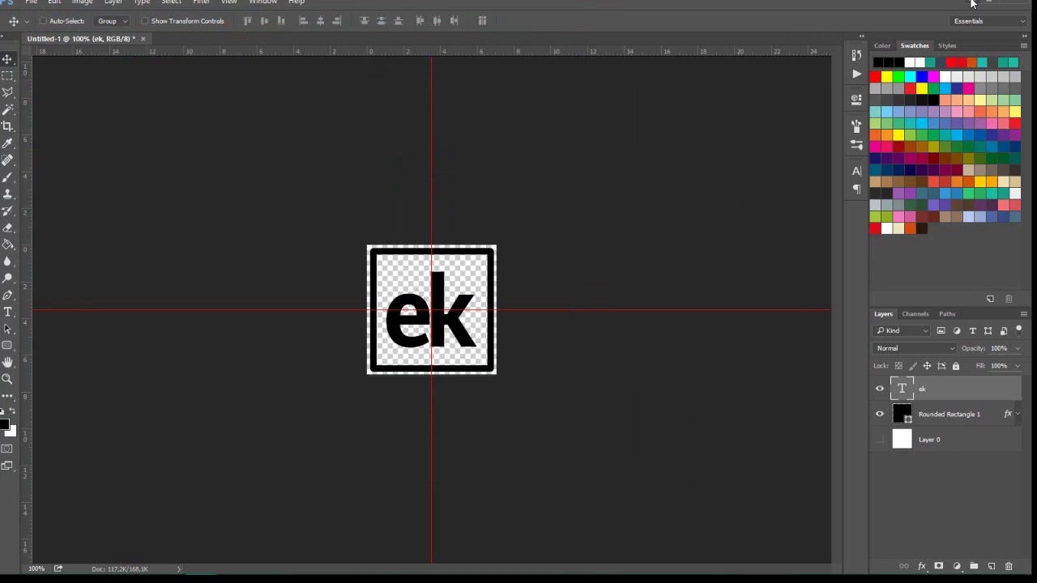
{"action": "left_click", "coordinate": [972, 4]}
Create a new desktop folder named Örnek.
{"action": "left_click", "coordinate": [848, 25]}
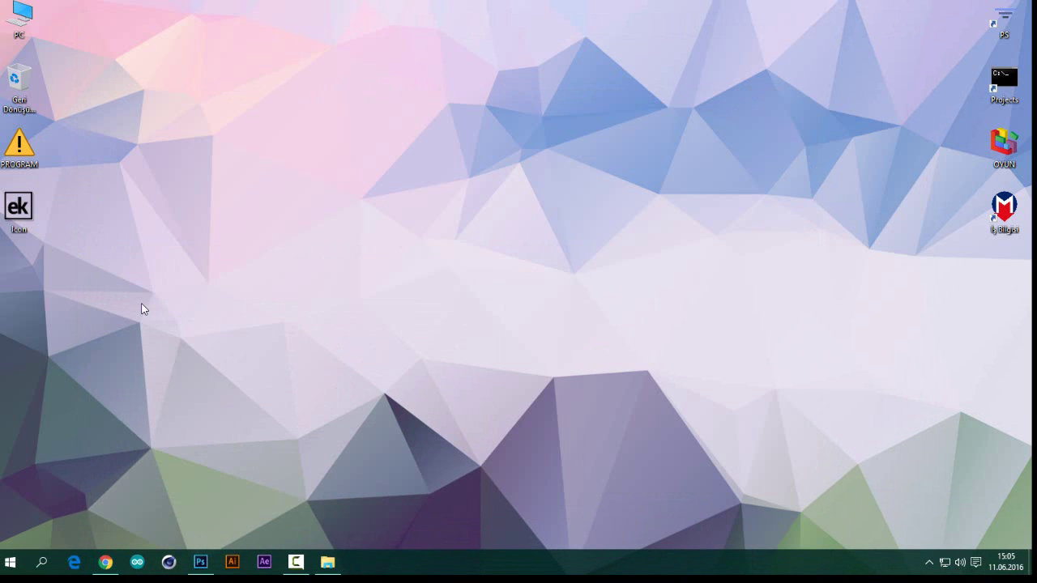
{"action": "right_click", "coordinate": [142, 305]}
{"action": "mouse_move", "coordinate": [205, 412]}
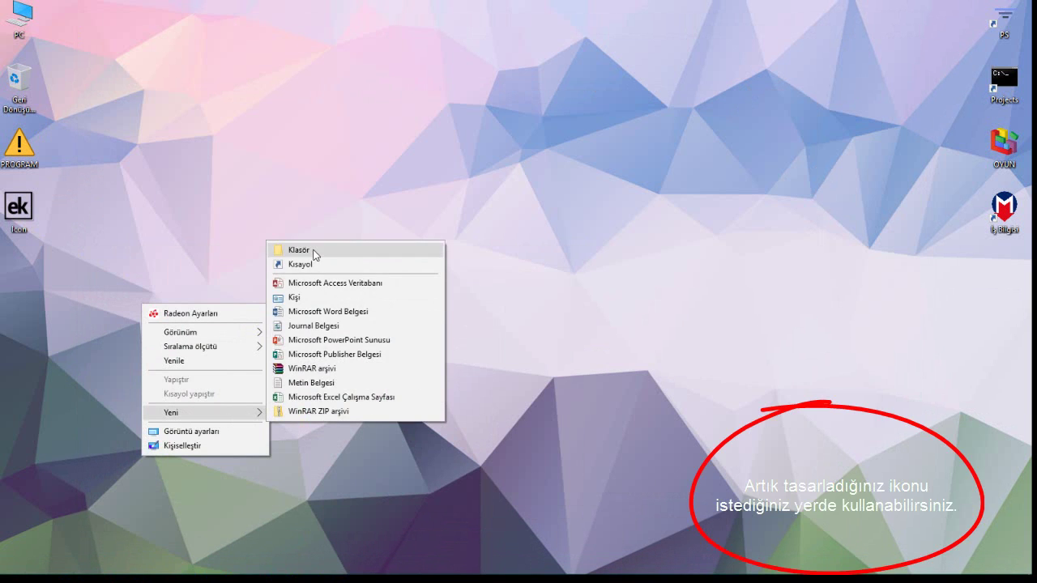
{"action": "left_click", "coordinate": [318, 250]}
{"action": "type", "text": "Örne"}
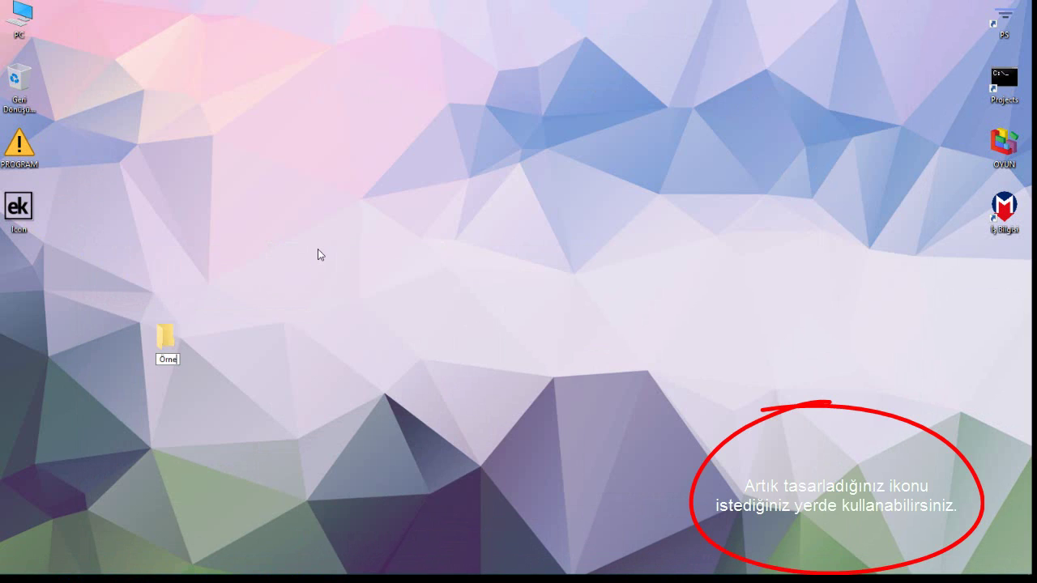
{"action": "type", "text": "k"}
{"action": "key", "text": "Return"}
{"action": "left_click_drag", "start_coordinate": [56, 300], "coordinate": [32, 283]}
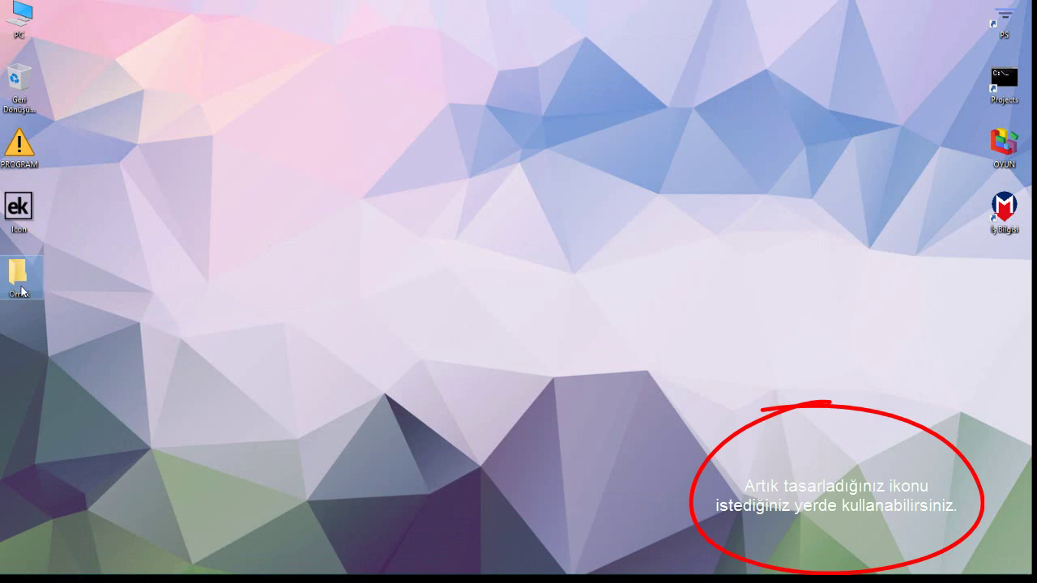
Set the Örnek folder's icon to Icon.ico from the desktop via its Properties.
{"action": "right_click", "coordinate": [19, 279]}
{"action": "left_click", "coordinate": [62, 556]}
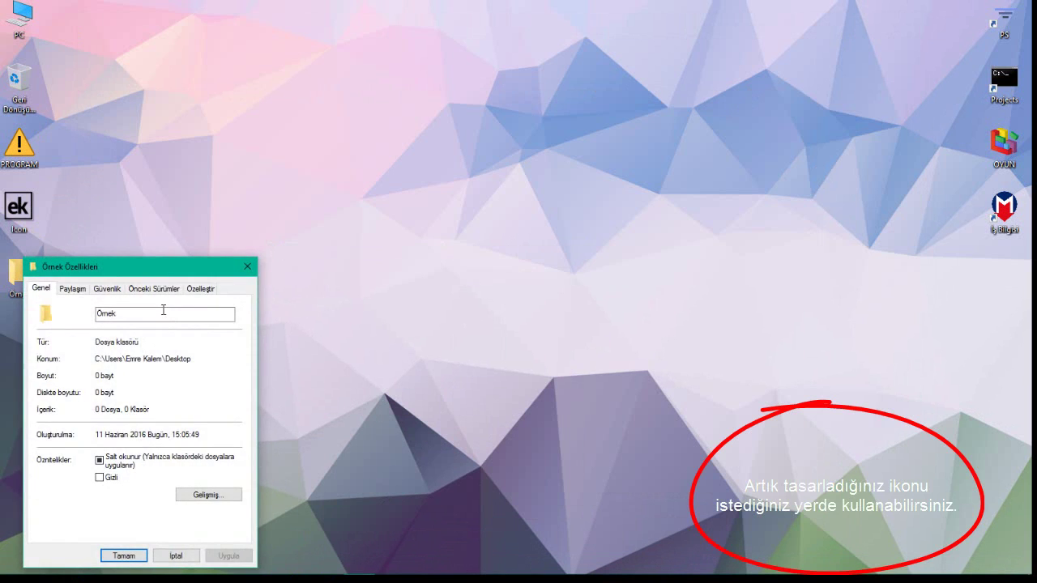
{"action": "left_click", "coordinate": [234, 289]}
{"action": "left_click_drag", "start_coordinate": [220, 267], "coordinate": [312, 178]}
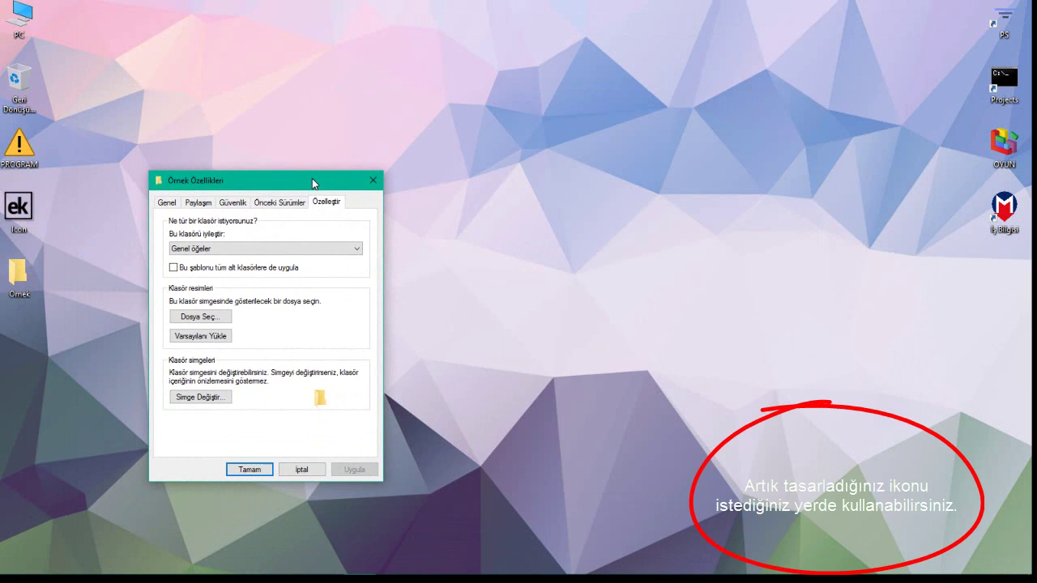
{"action": "left_click", "coordinate": [208, 397]}
{"action": "left_click", "coordinate": [348, 278]}
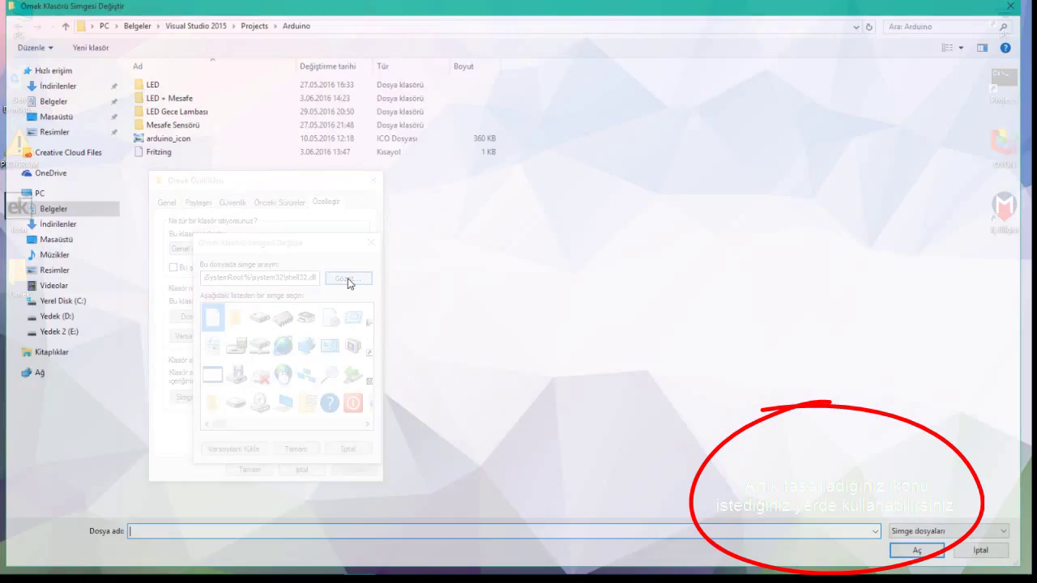
{"action": "left_click", "coordinate": [57, 114]}
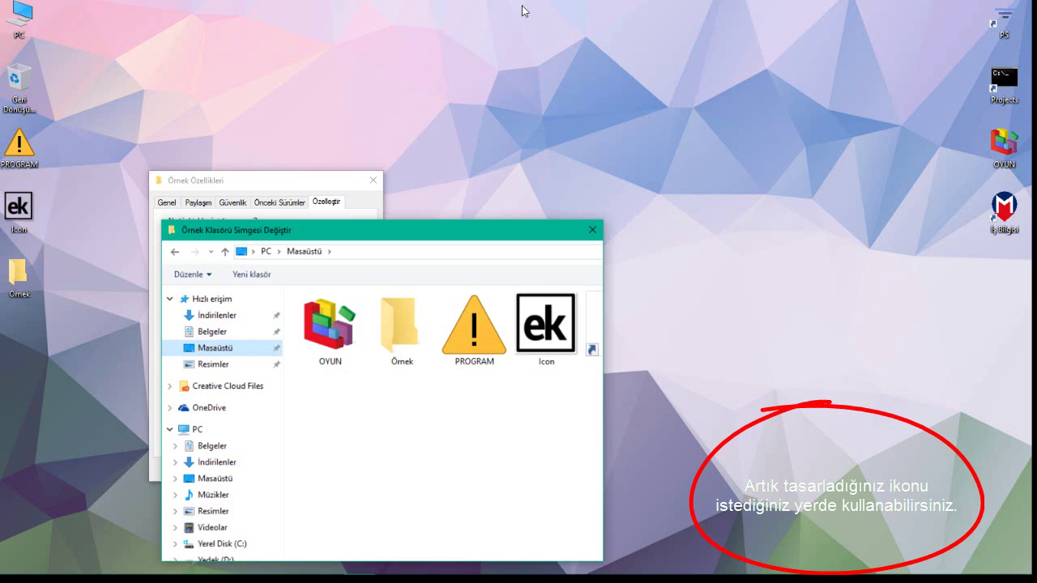
{"action": "left_click", "coordinate": [578, 344]}
{"action": "left_click", "coordinate": [531, 552]}
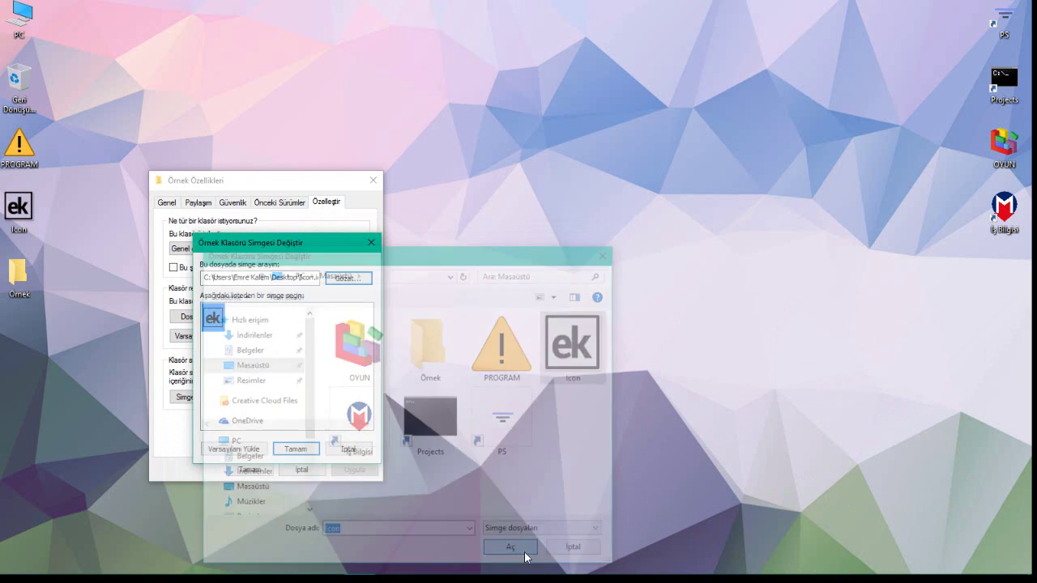
{"action": "left_click", "coordinate": [295, 448]}
{"action": "left_click", "coordinate": [364, 473]}
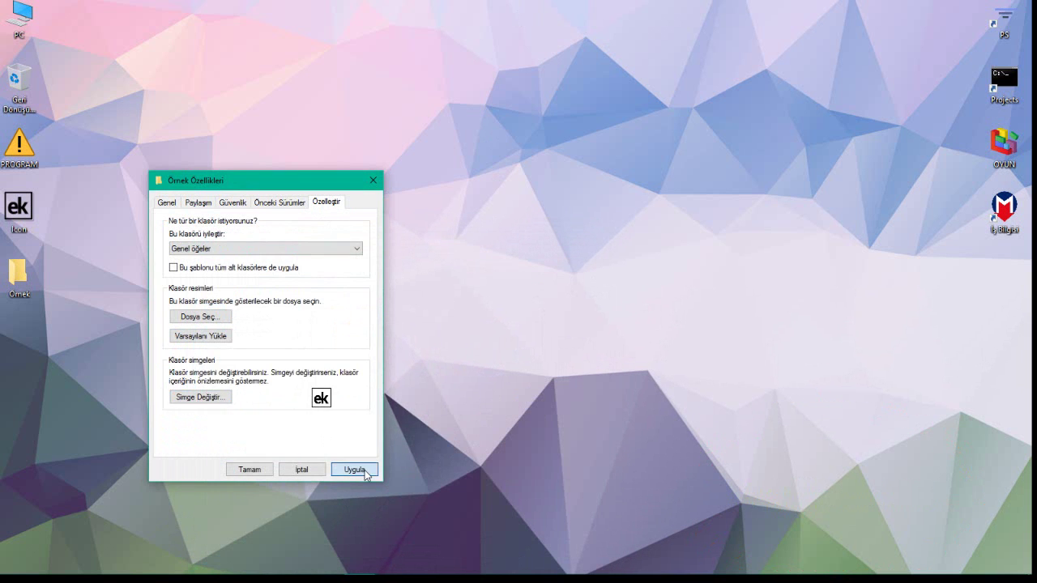
{"action": "left_click", "coordinate": [249, 469]}
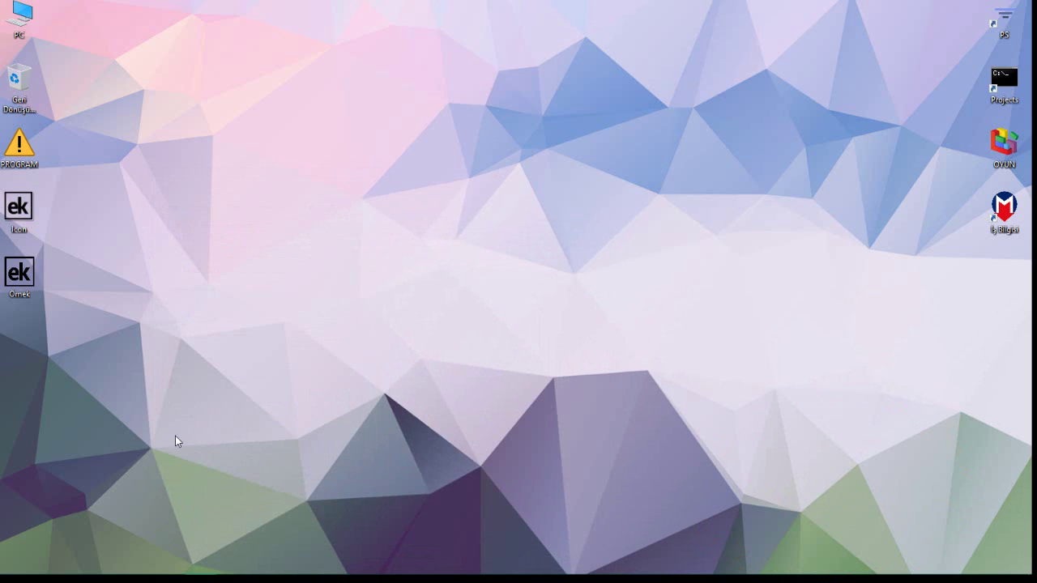